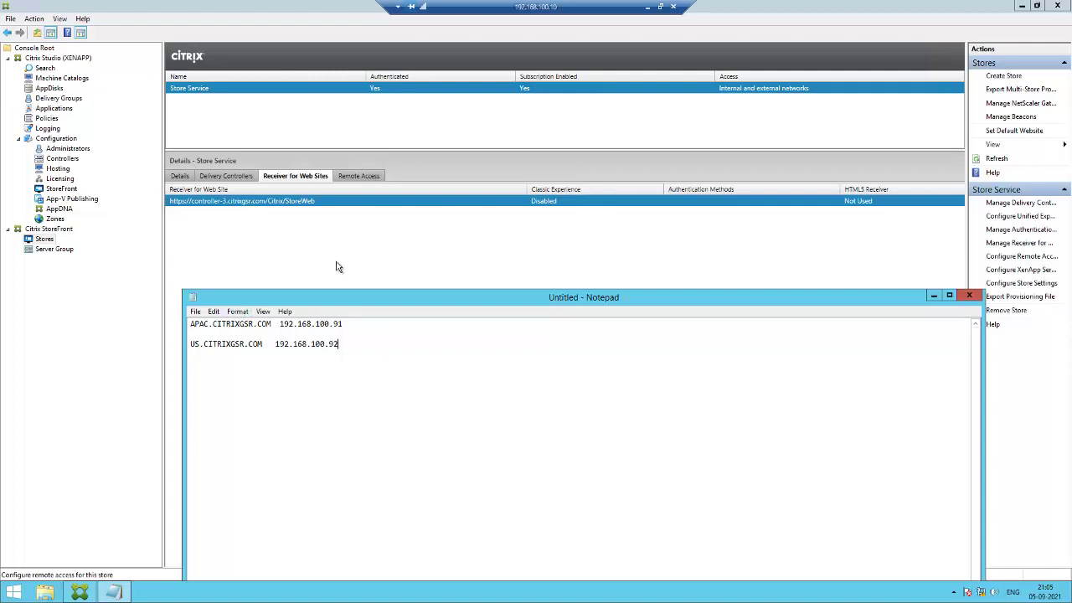
Start a new StoreFront store named apac
click(997, 78)
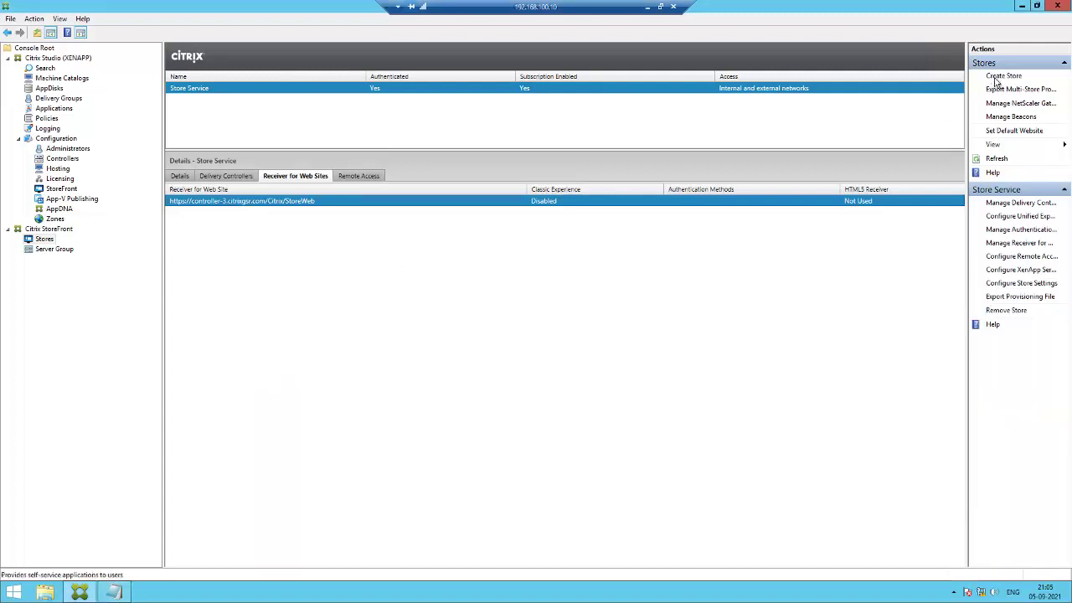
click(358, 308)
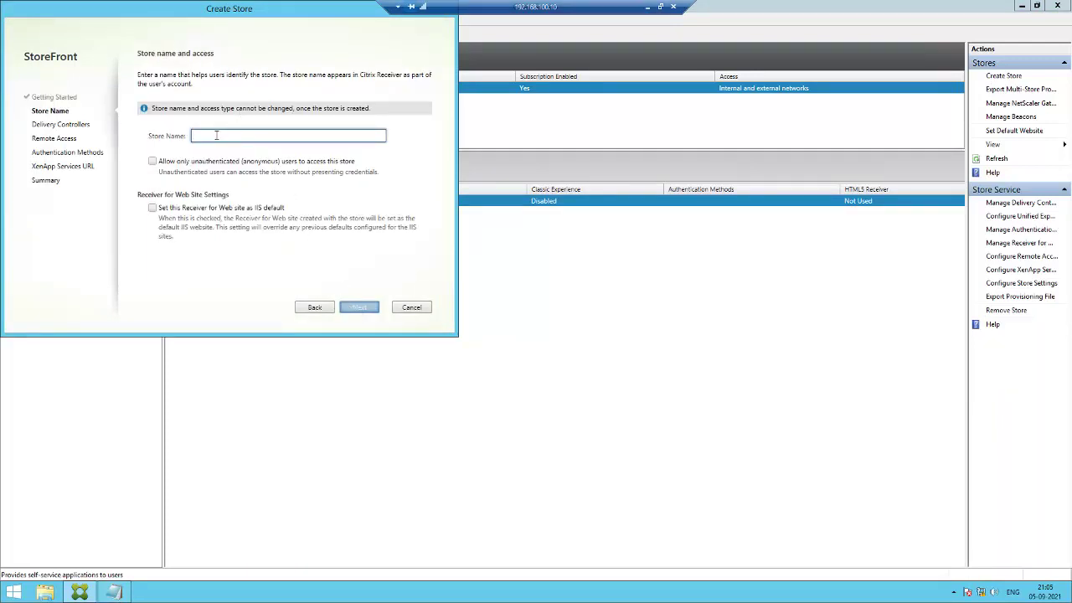
text(apac)
click(361, 308)
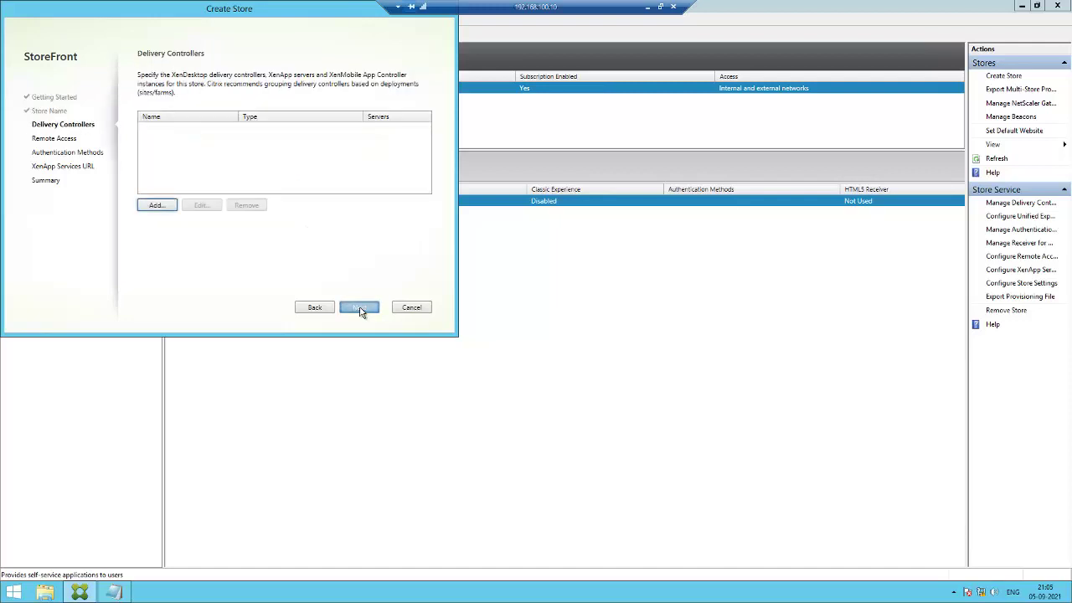
Add a delivery controller with server controller-3.citrixgsr.com to the apac store
click(167, 210)
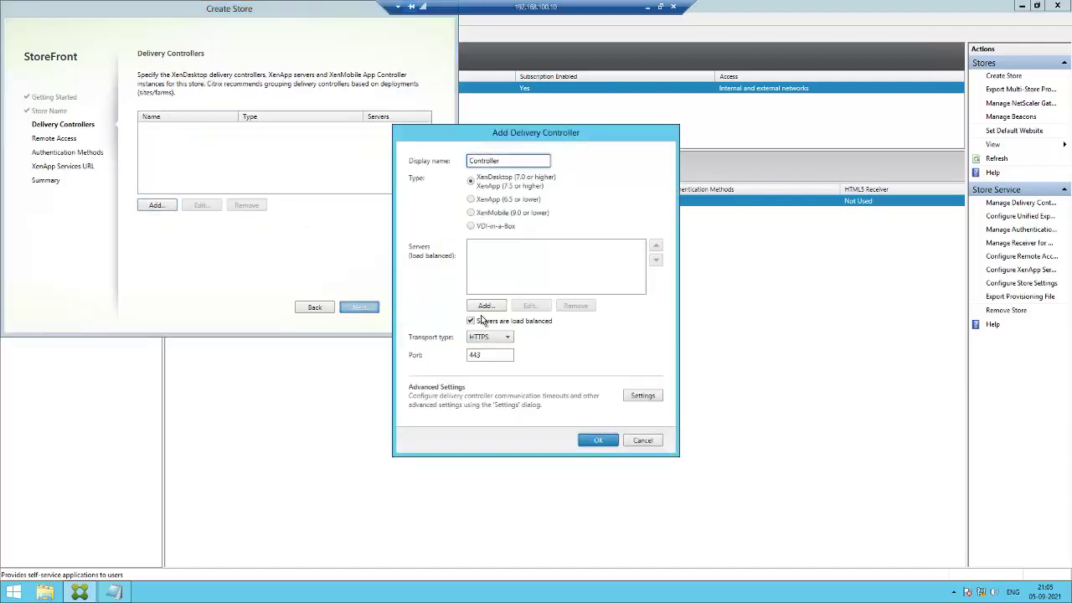
click(486, 307)
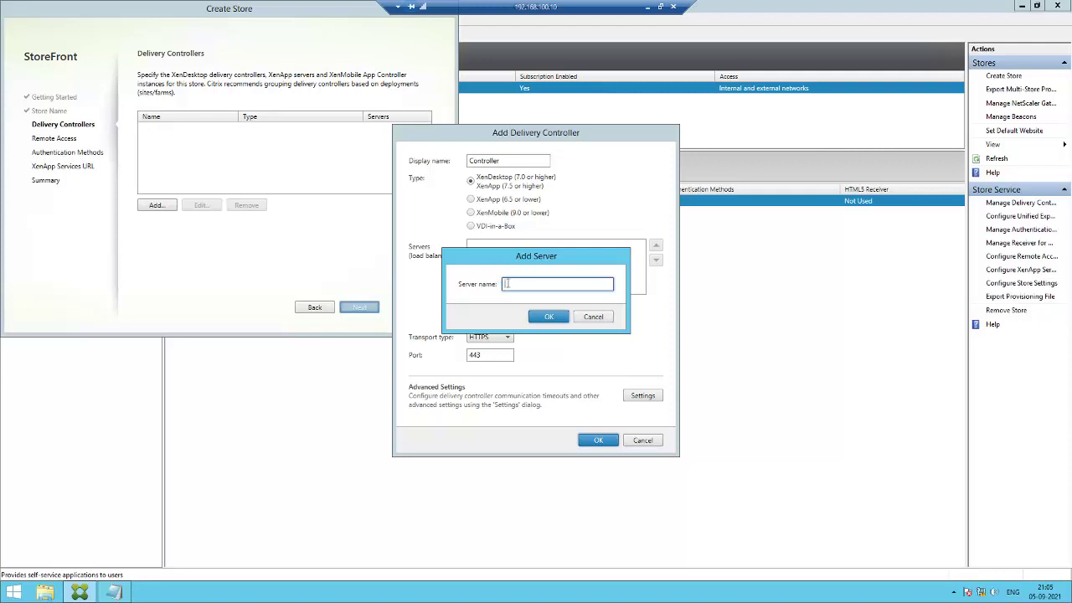
text(controller-3.citrixgsr.com)
click(547, 315)
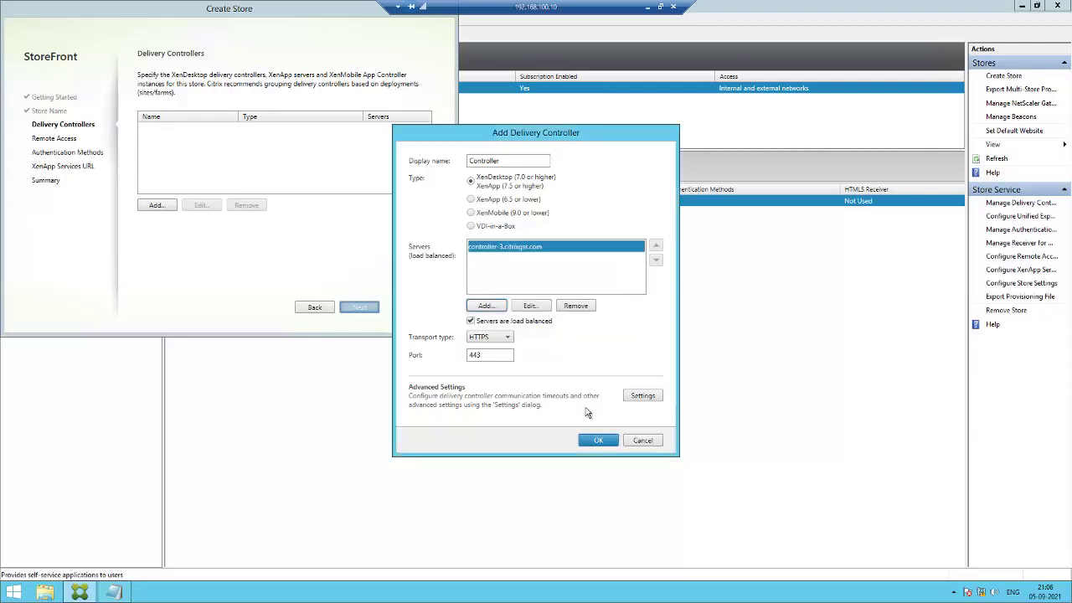
click(599, 445)
click(361, 308)
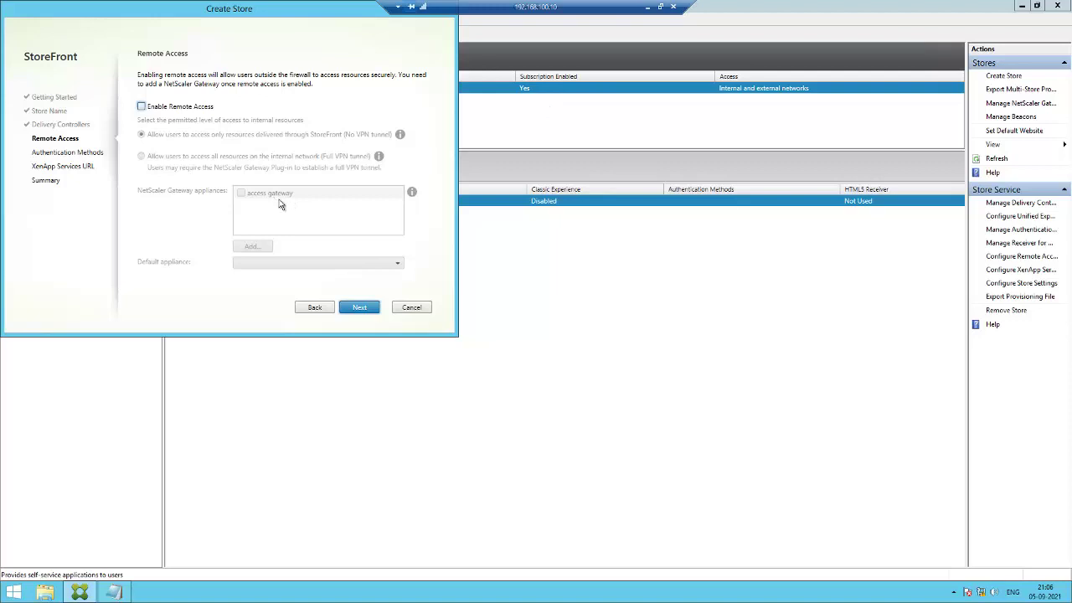
Keep user name and password authentication and create the apac store
click(358, 310)
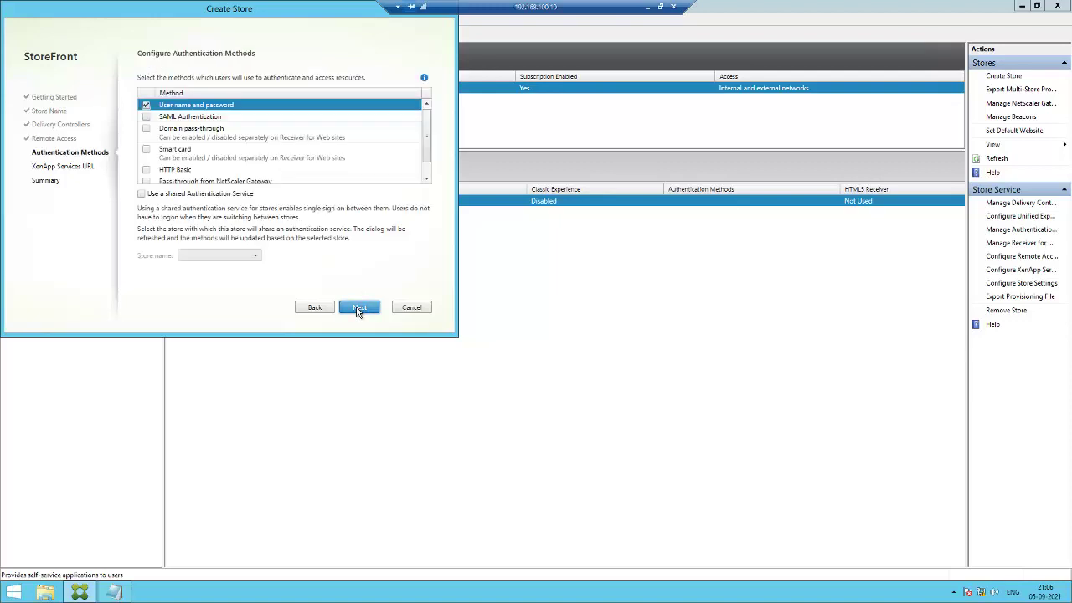
click(359, 308)
click(358, 308)
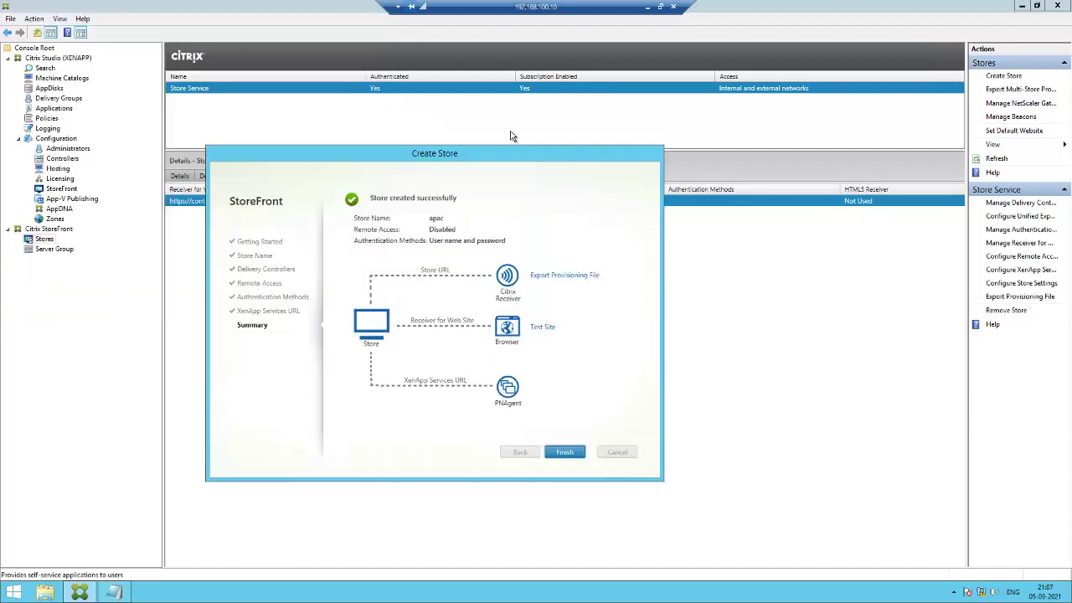
Close the apac wizard and start another store named us
click(563, 453)
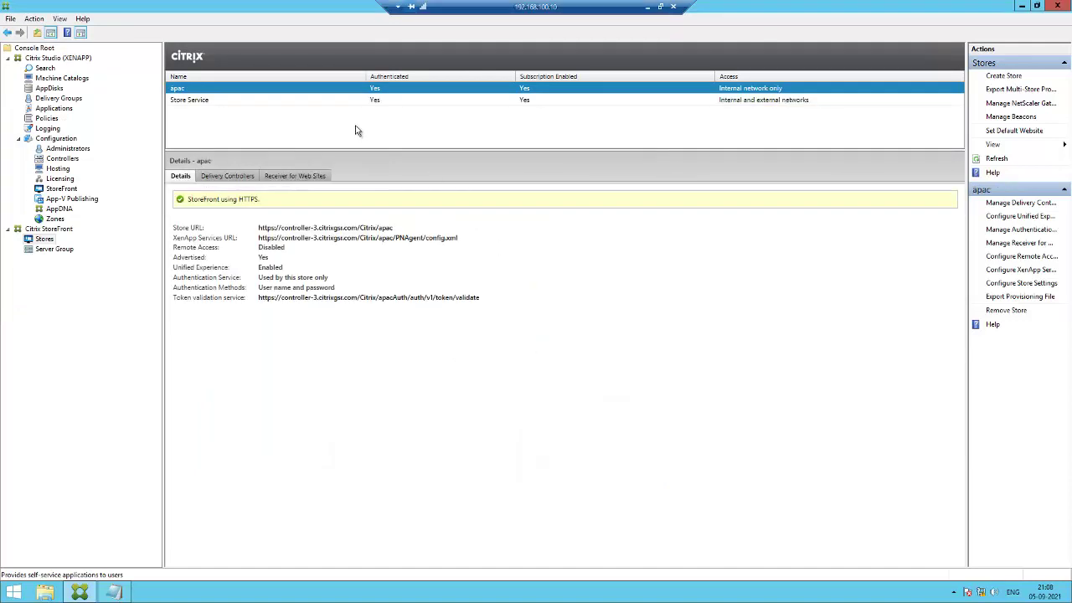
click(997, 75)
click(359, 307)
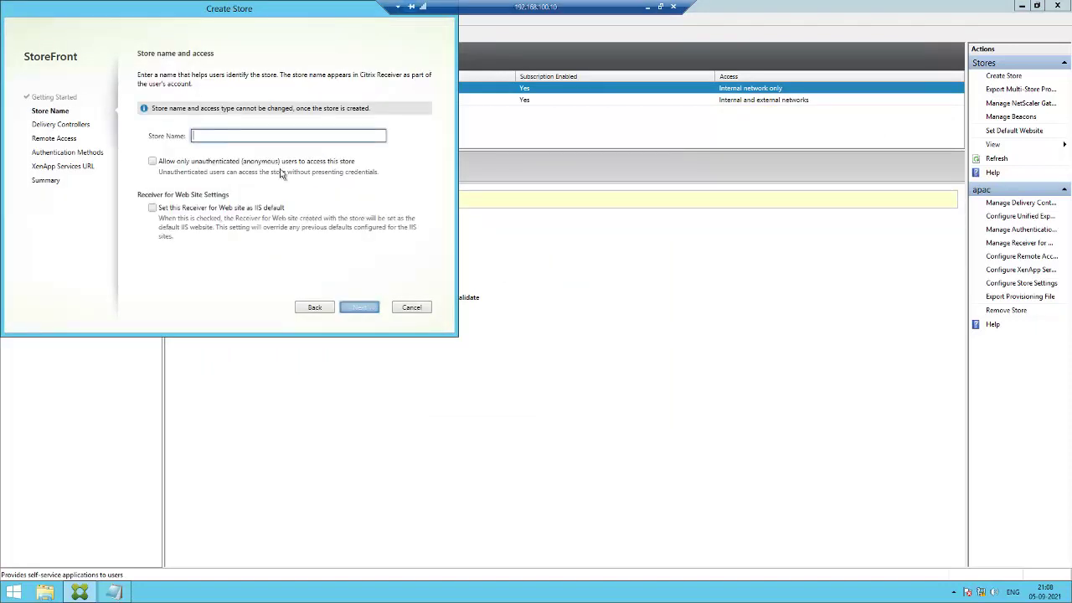
text(us)
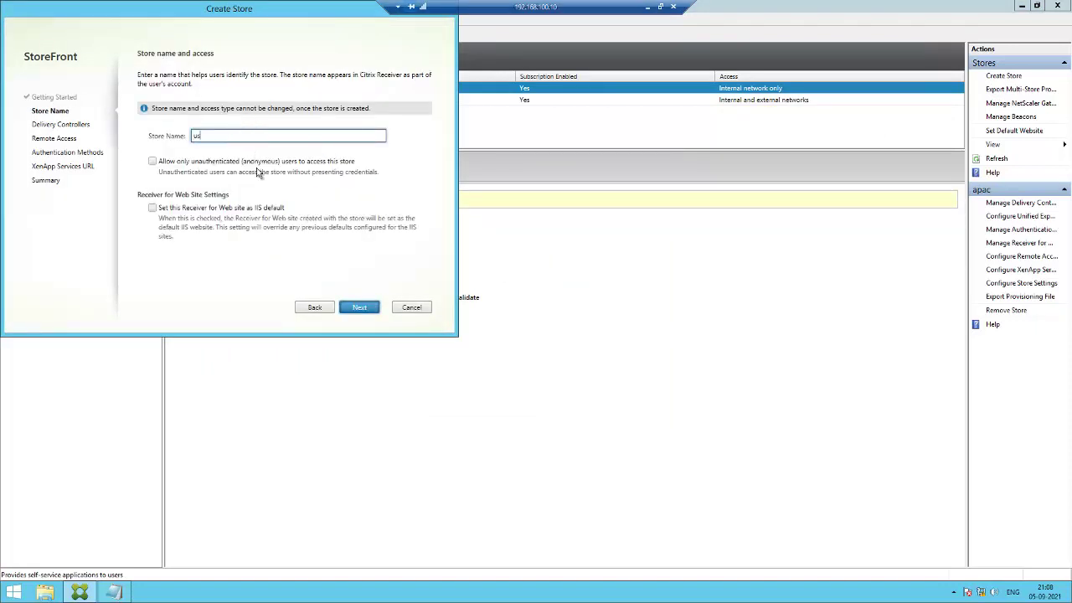
click(359, 307)
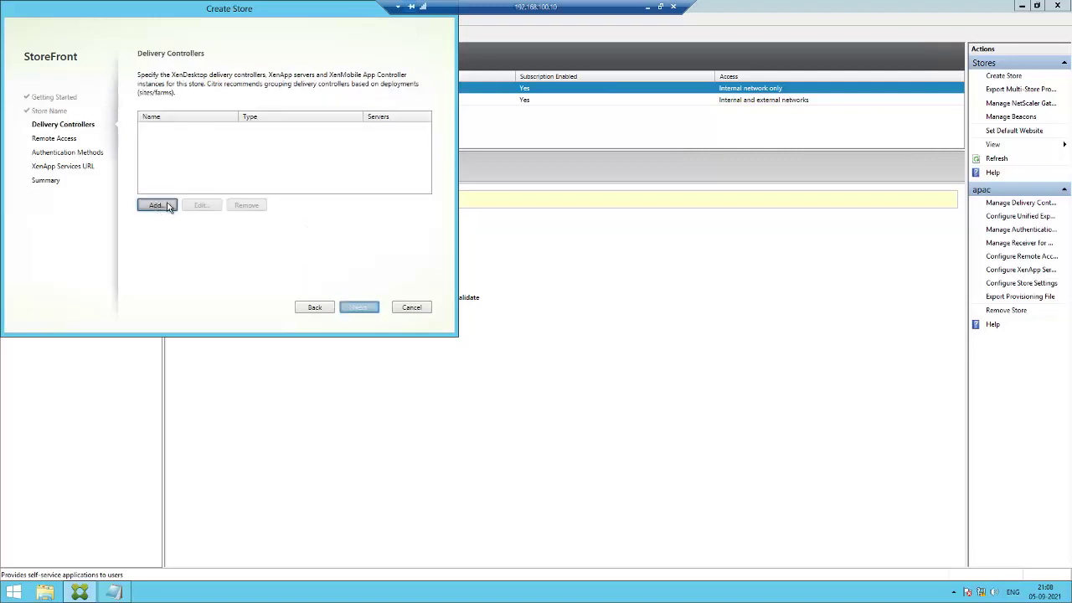
Add a delivery controller named US with server controller-3.citrixgsr.com
click(155, 206)
click(491, 307)
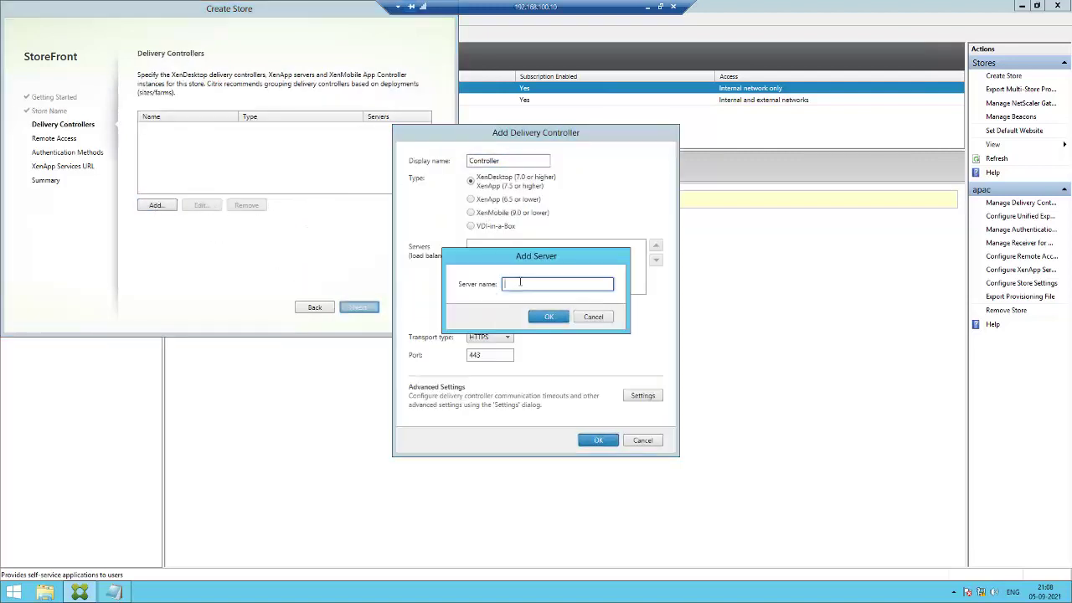
text(controller-3.citrixgsr.com)
click(550, 318)
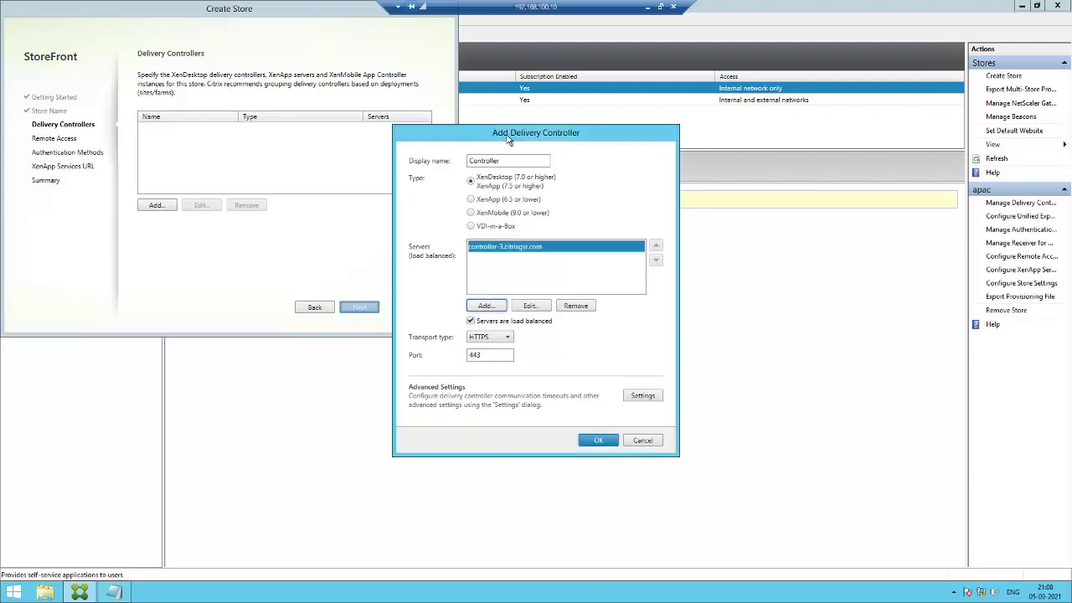
double_click(461, 162)
key(BackSpace)
text(US)
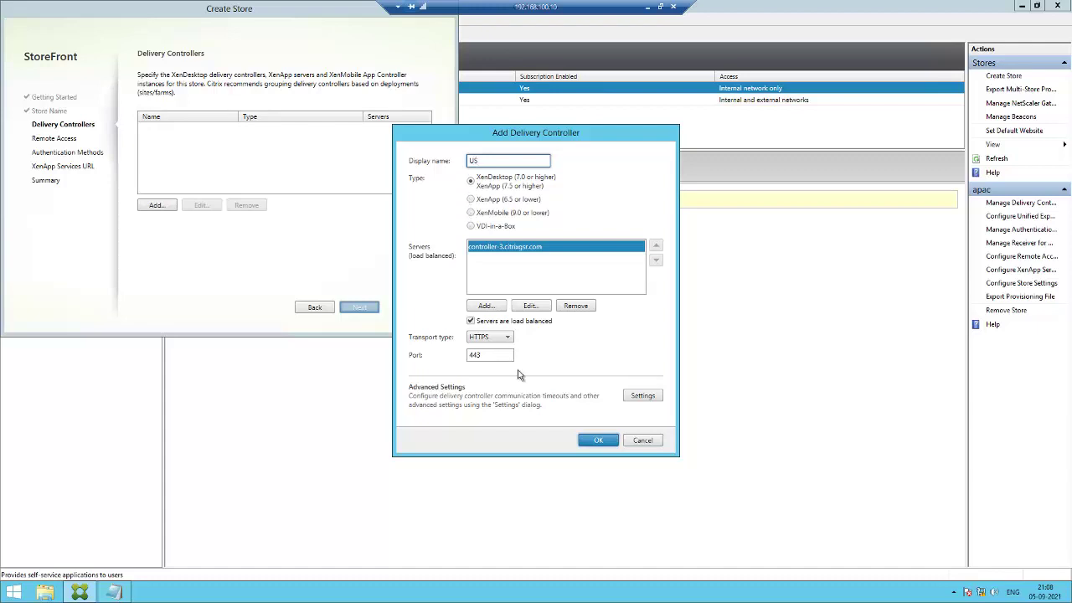
click(602, 444)
Make us the default PNAgent store, create it and close the wizard
click(358, 307)
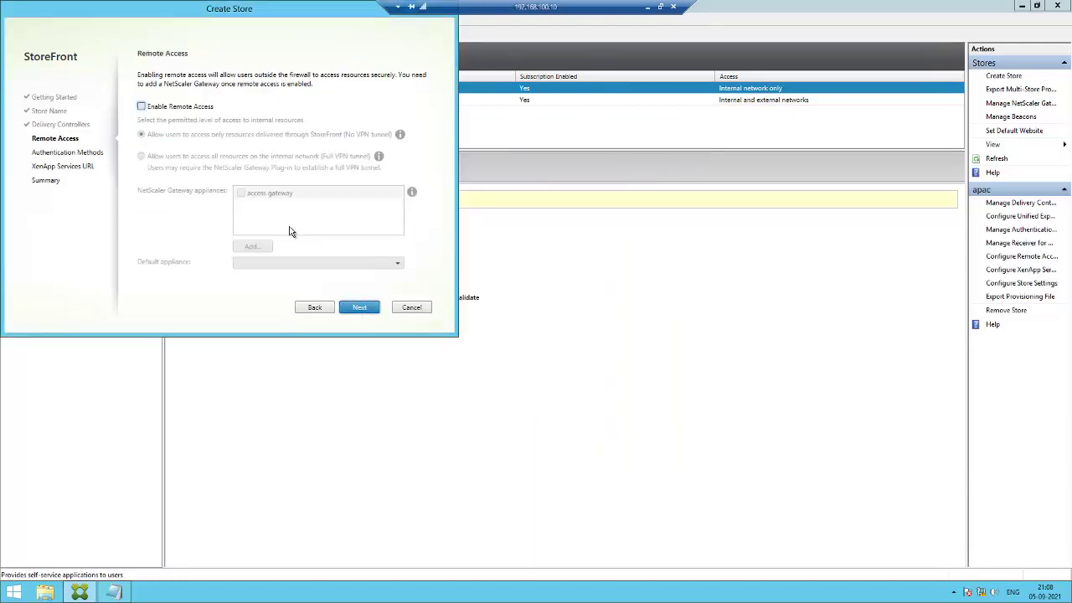
click(360, 308)
click(359, 309)
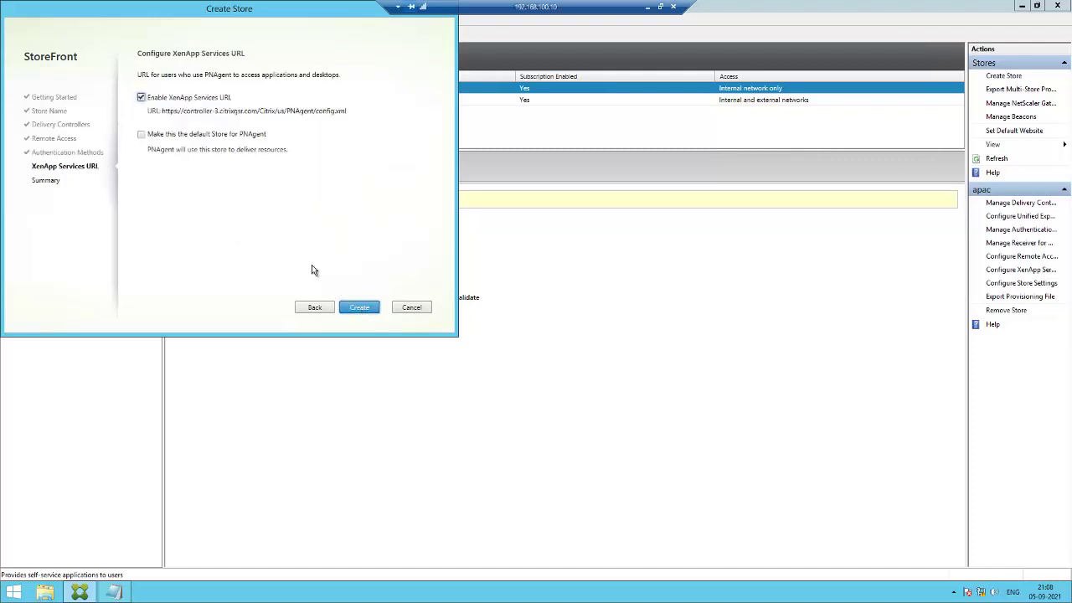
click(223, 139)
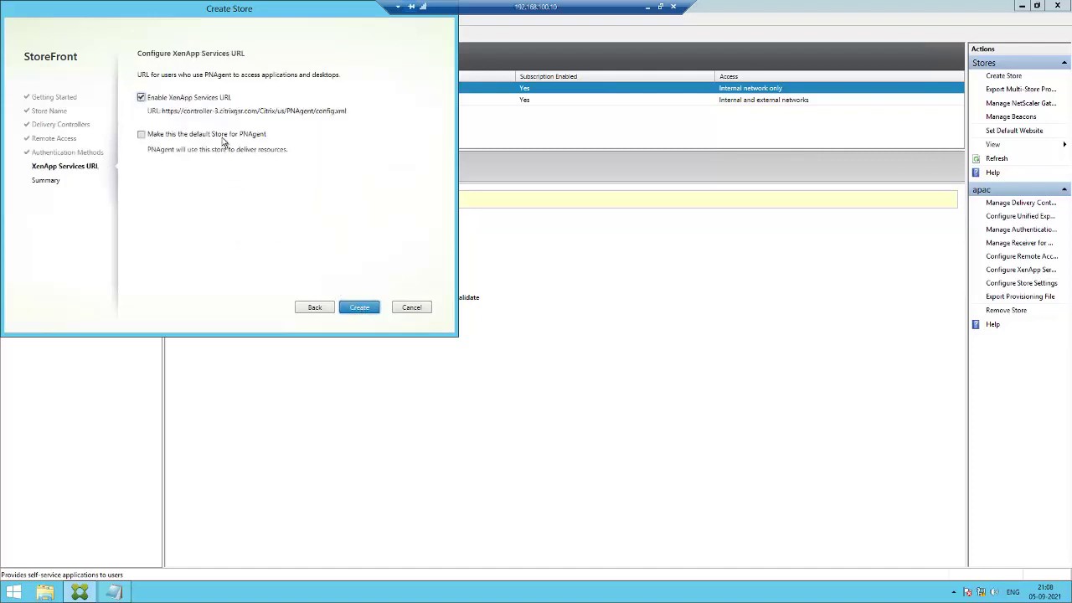
click(356, 308)
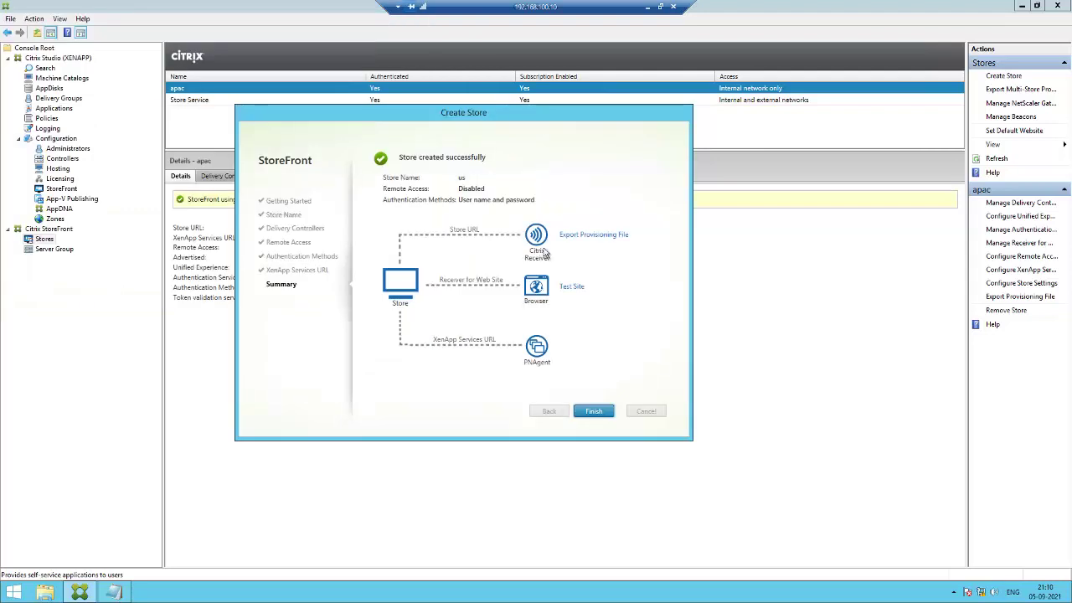
click(593, 413)
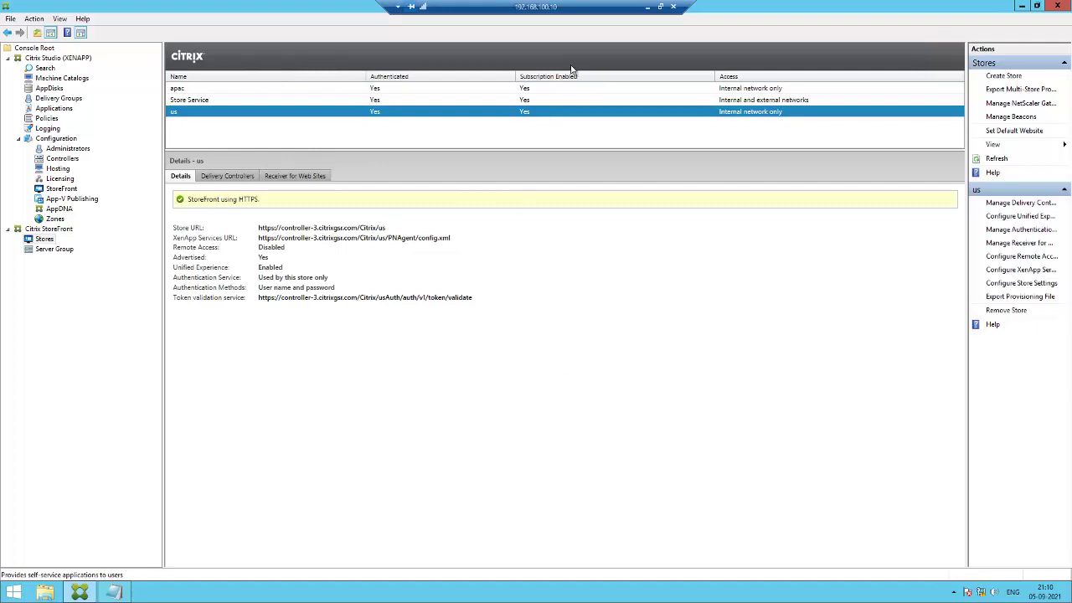
Start a new NetScaler Gateway for apac.citrixgsr.com and enter its IP address
click(645, 8)
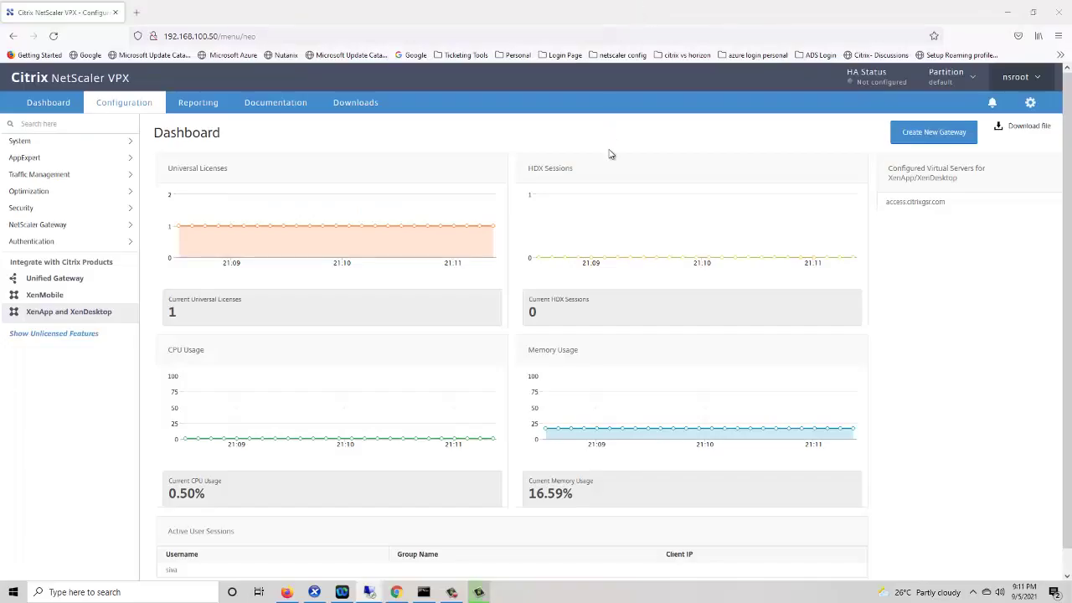
click(930, 133)
click(46, 408)
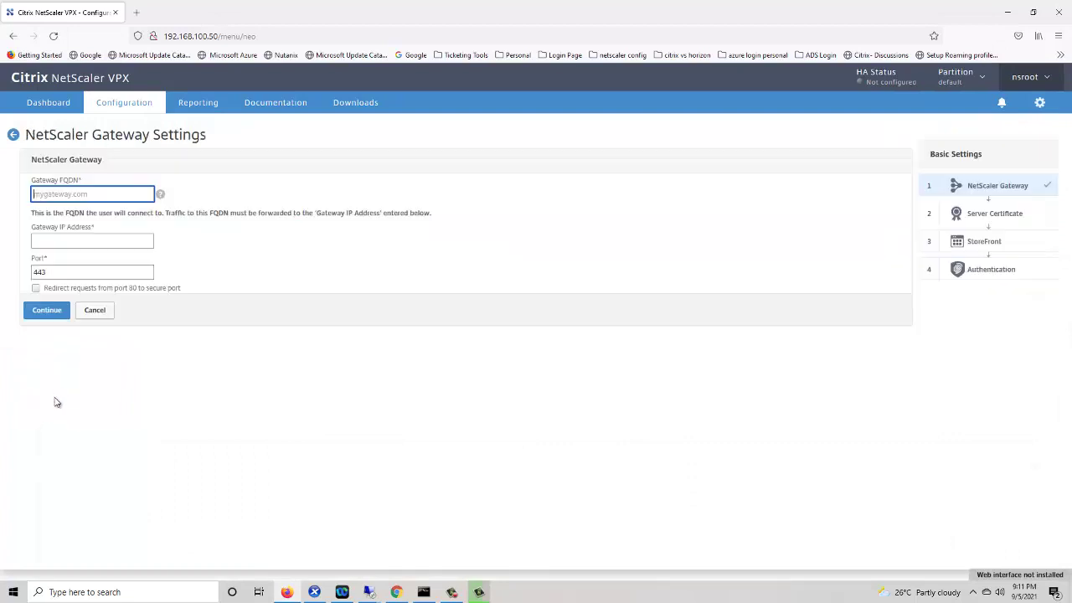
text(apac.citrixgsr.com)
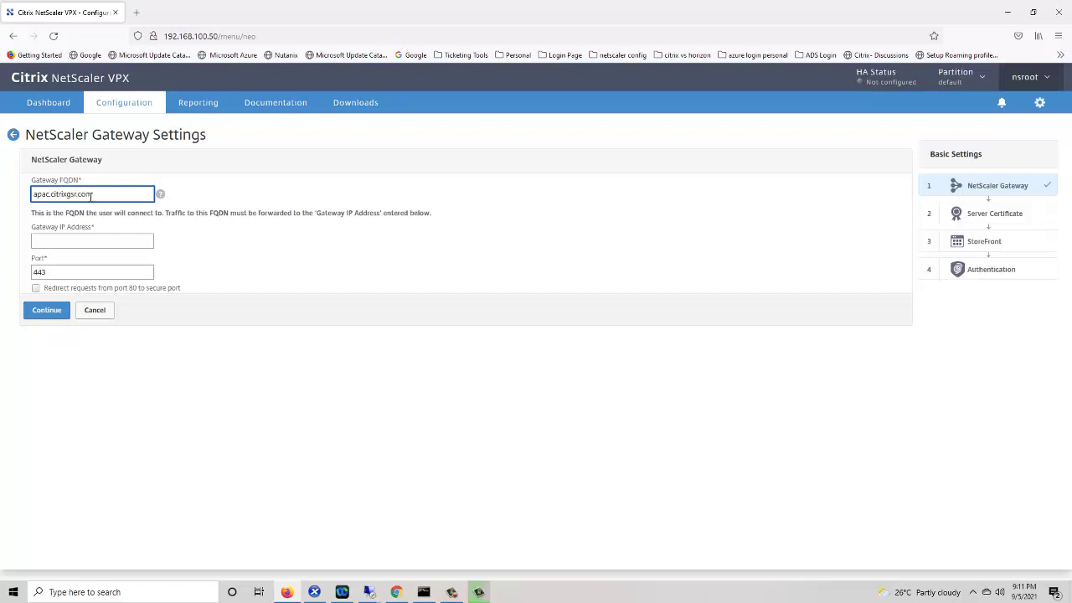
click(70, 242)
text(192.168.1)
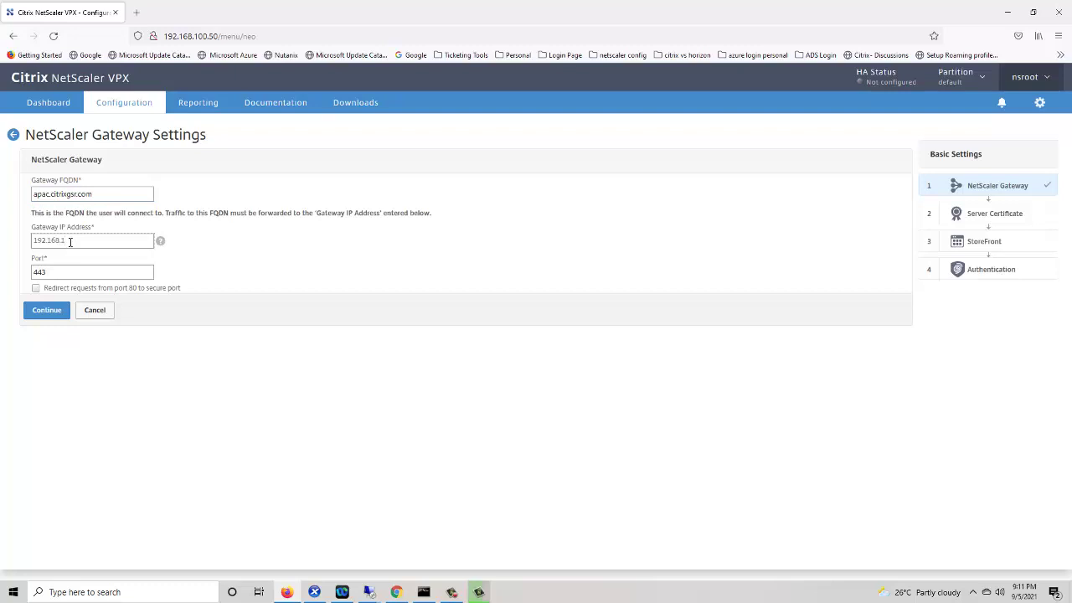
text(00.5)
Check the Notepad list of gateway FQDN/IP pairs, then return to the browser
mouse_move(369, 590)
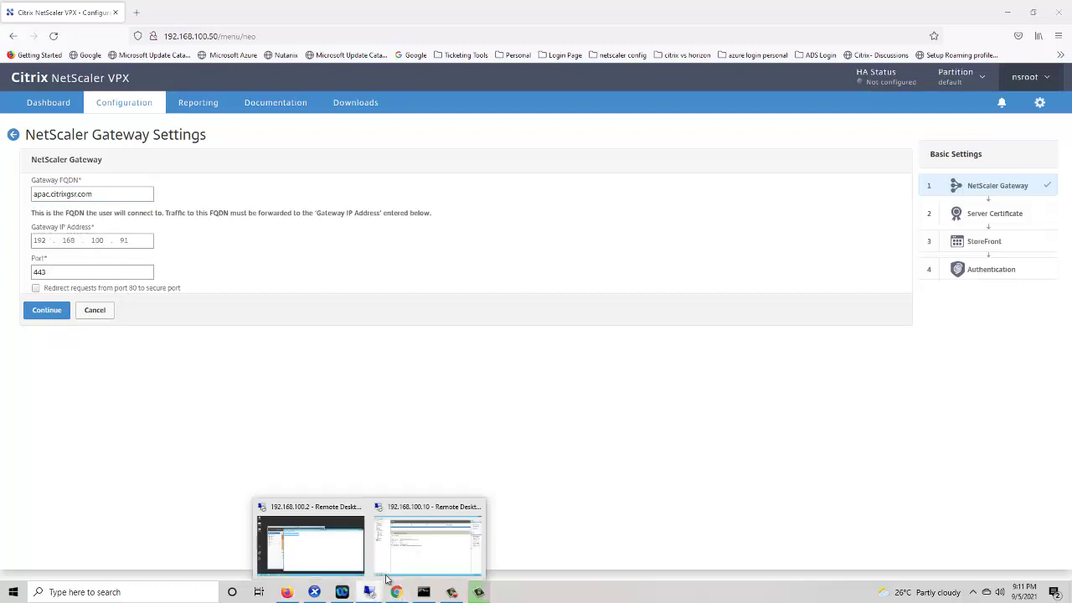
click(395, 562)
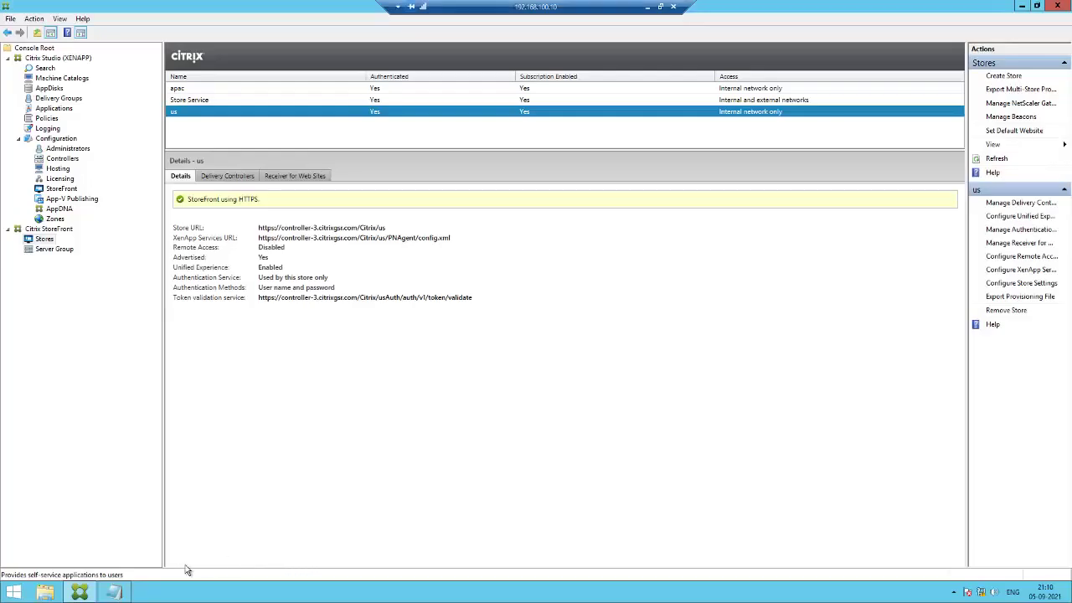
click(114, 592)
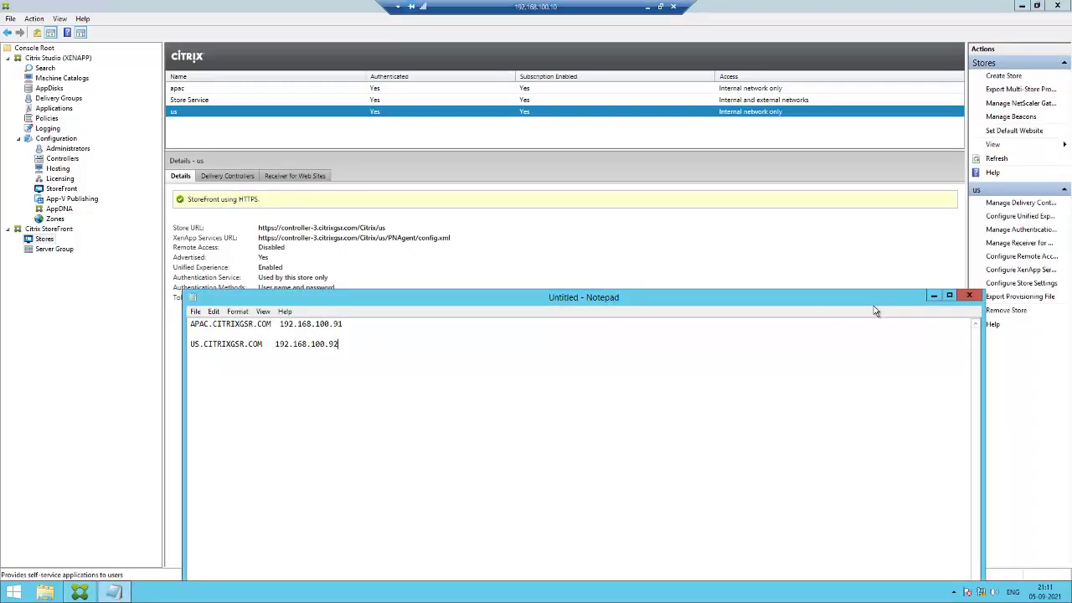
click(933, 295)
click(647, 7)
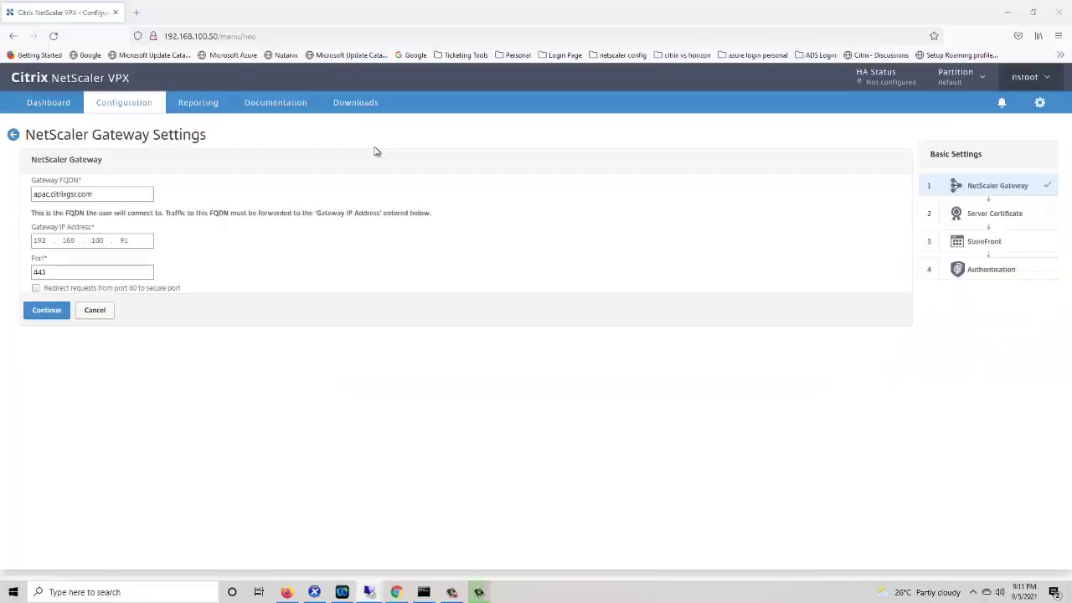
Save the apac gateway settings and upload apac.citrixgsr.cer from the local computer
click(52, 312)
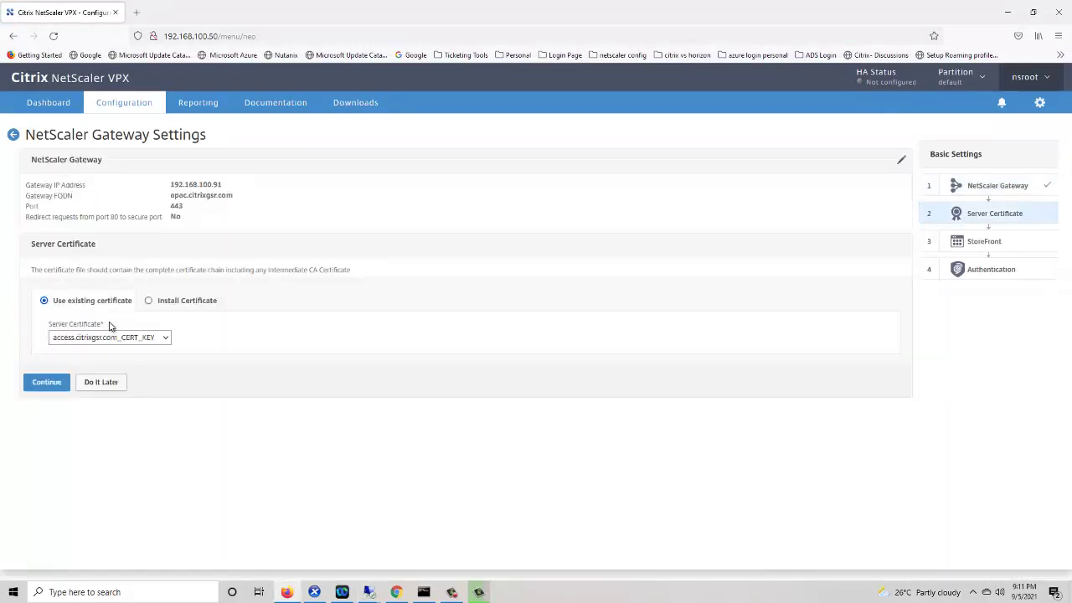
click(149, 300)
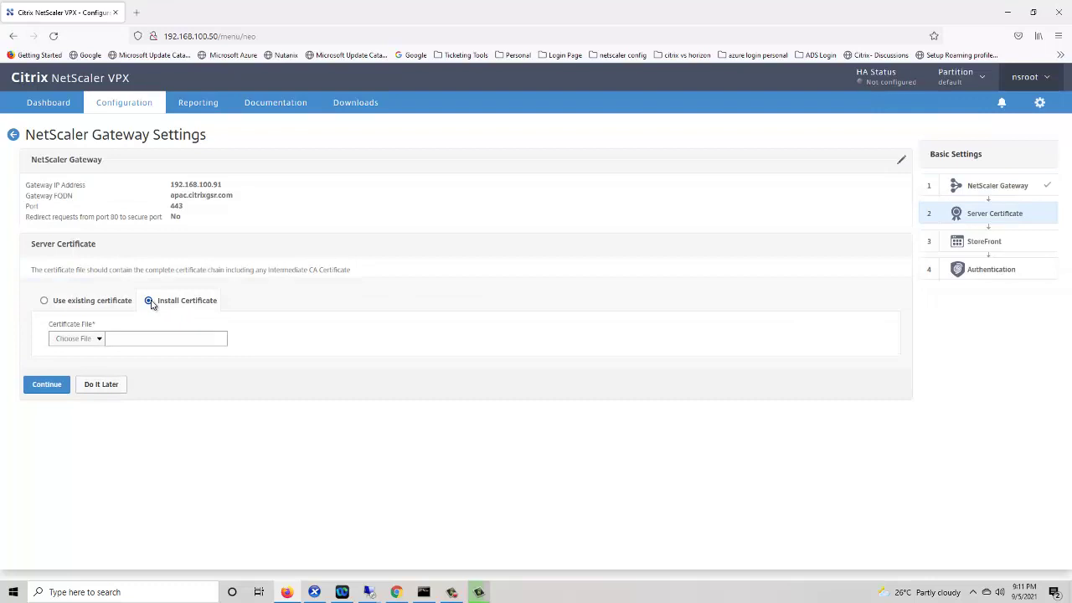
click(98, 339)
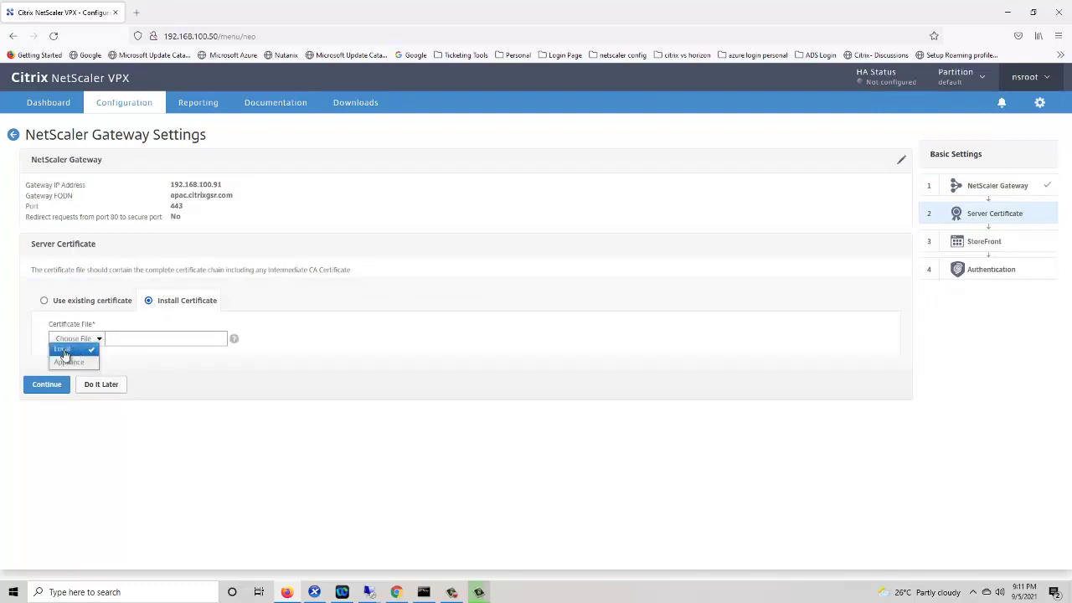
click(64, 351)
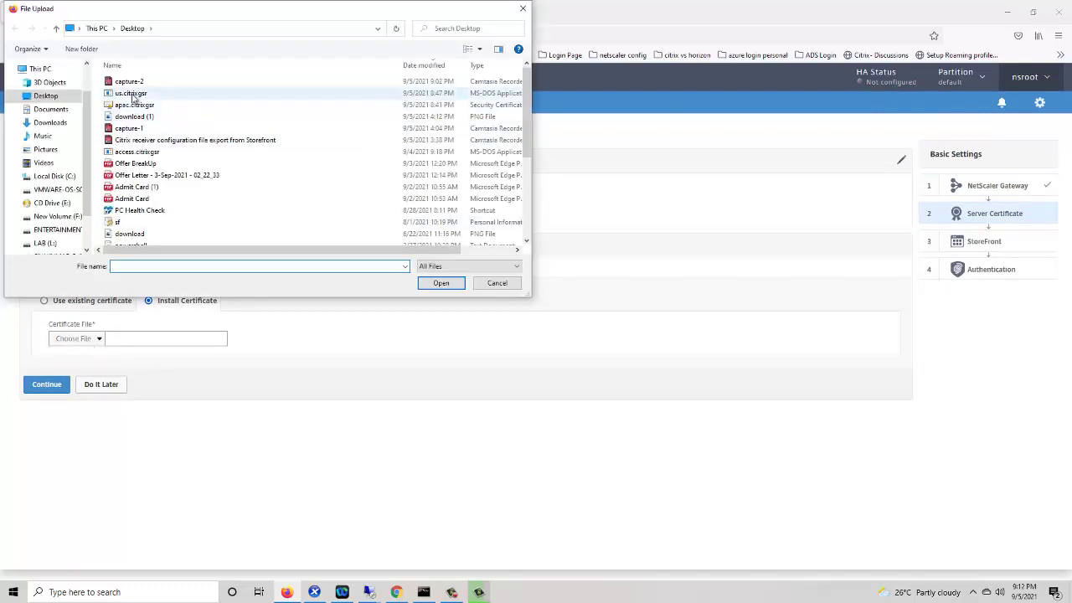
click(133, 104)
click(439, 284)
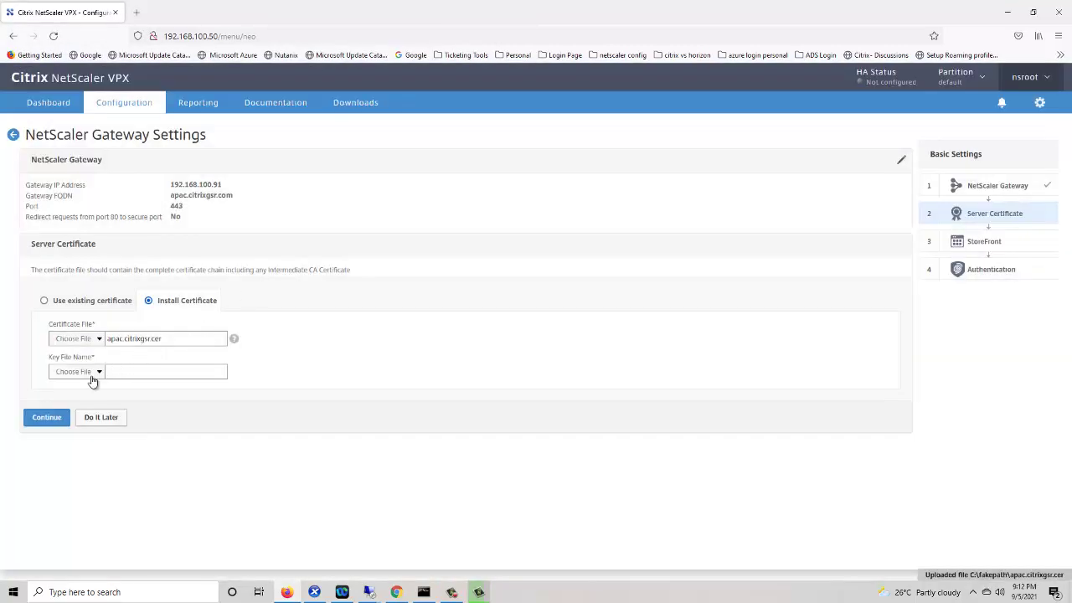
Select apac.citrixgsr.com.key on the appliance, enter its password, and install the certificate
click(103, 376)
click(84, 397)
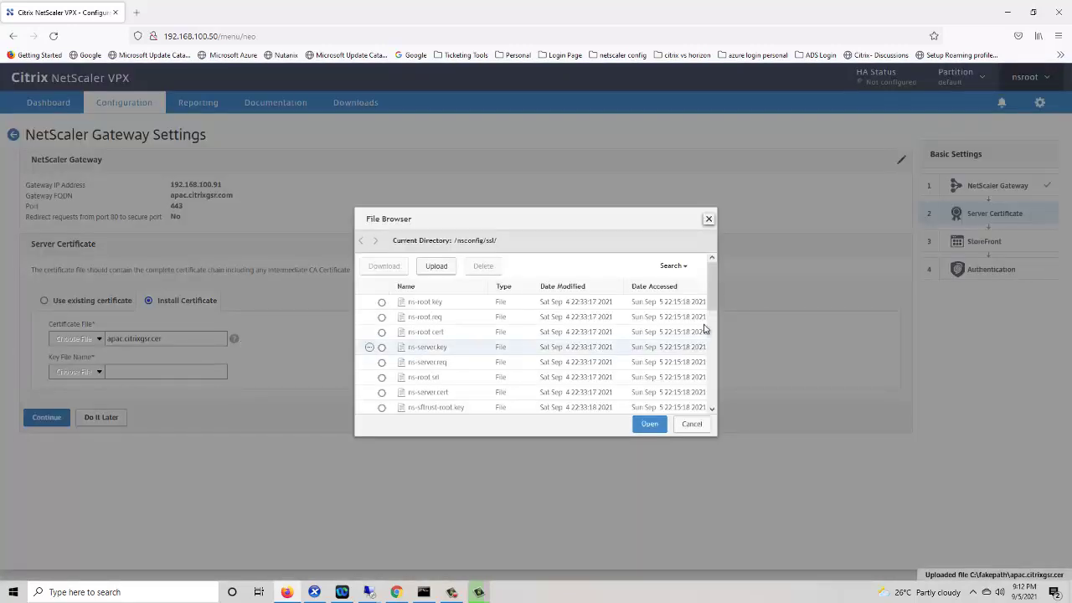
scroll(699, 300, down, 5)
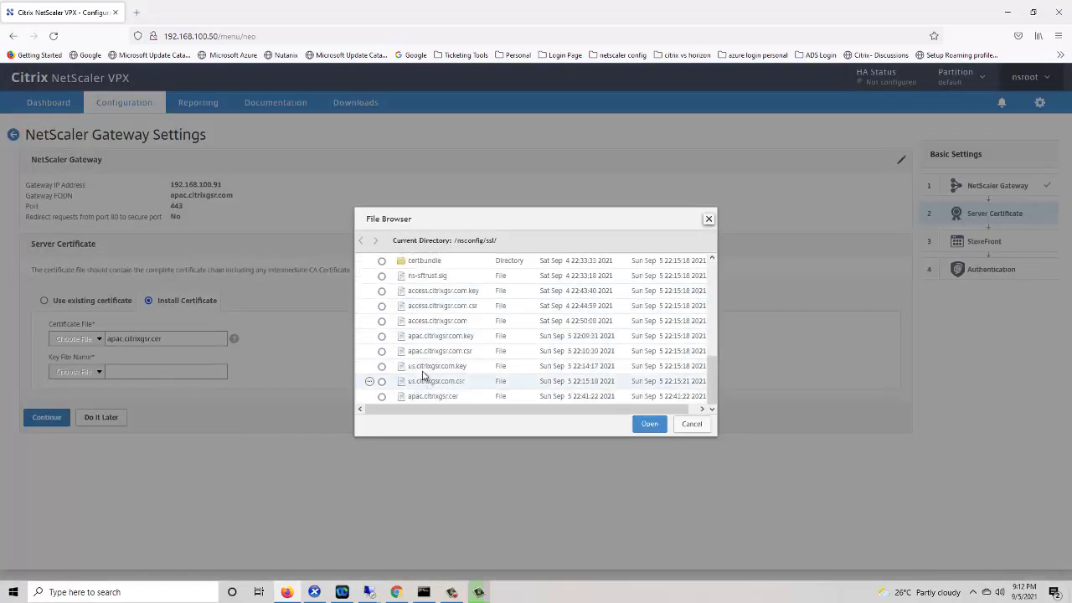
click(387, 337)
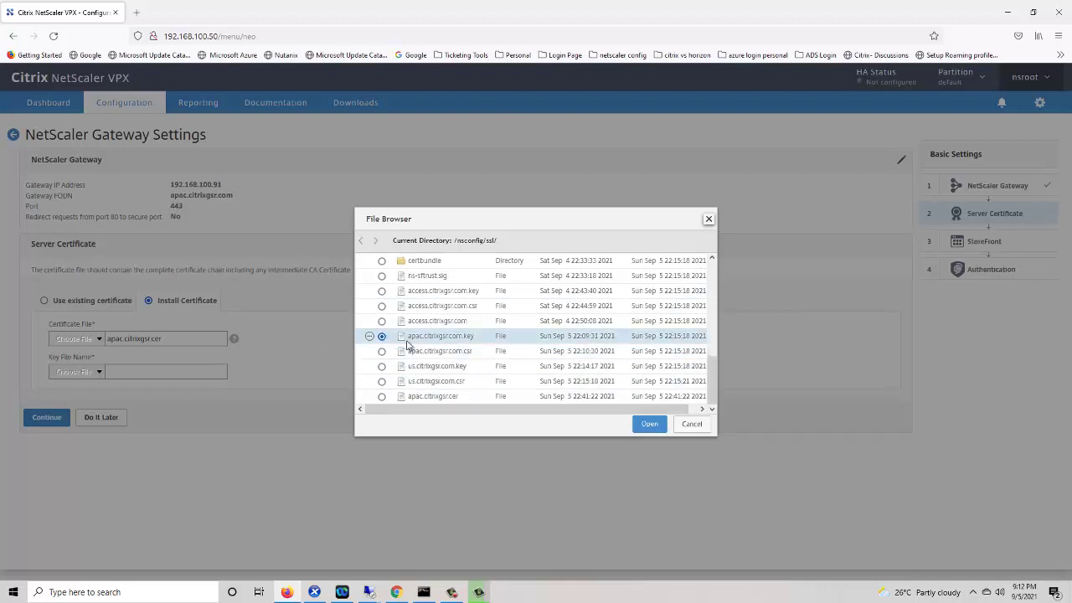
click(649, 423)
click(113, 402)
text(••)
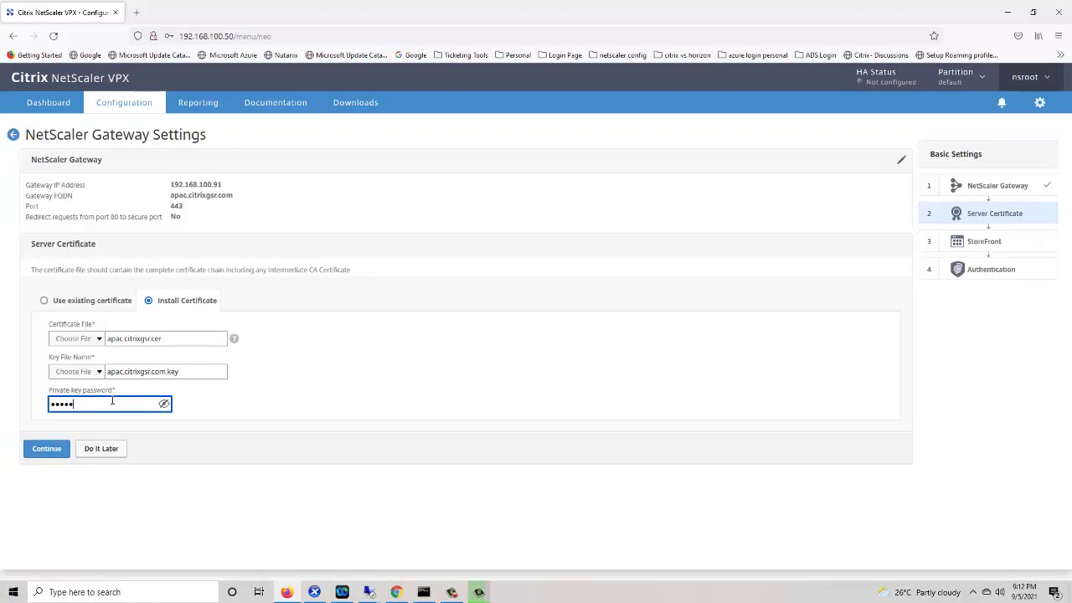
text(•••)
click(47, 449)
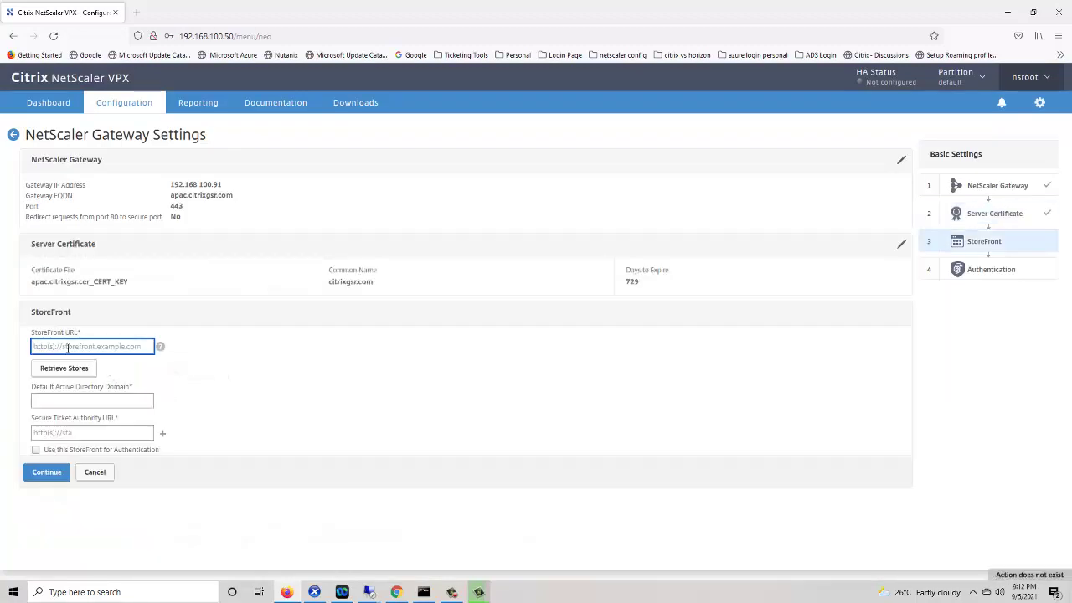
Link the apac gateway to StoreFront controller-3.citrixgsr.com with /Citrix/apacWeb, domain citrixgsr.com and STA URL
text(https://controller-2)
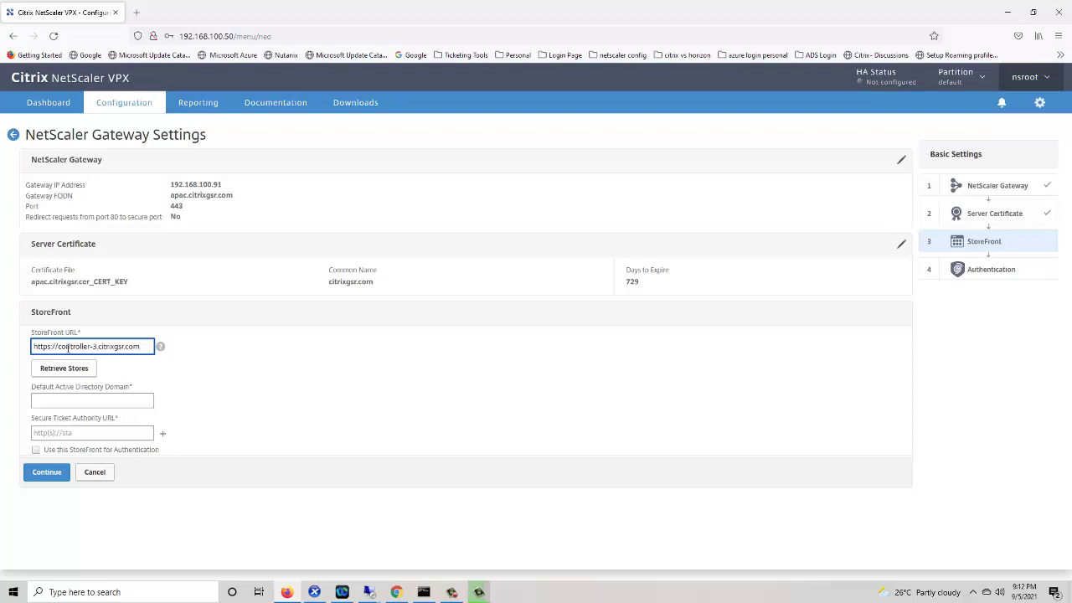
click(69, 375)
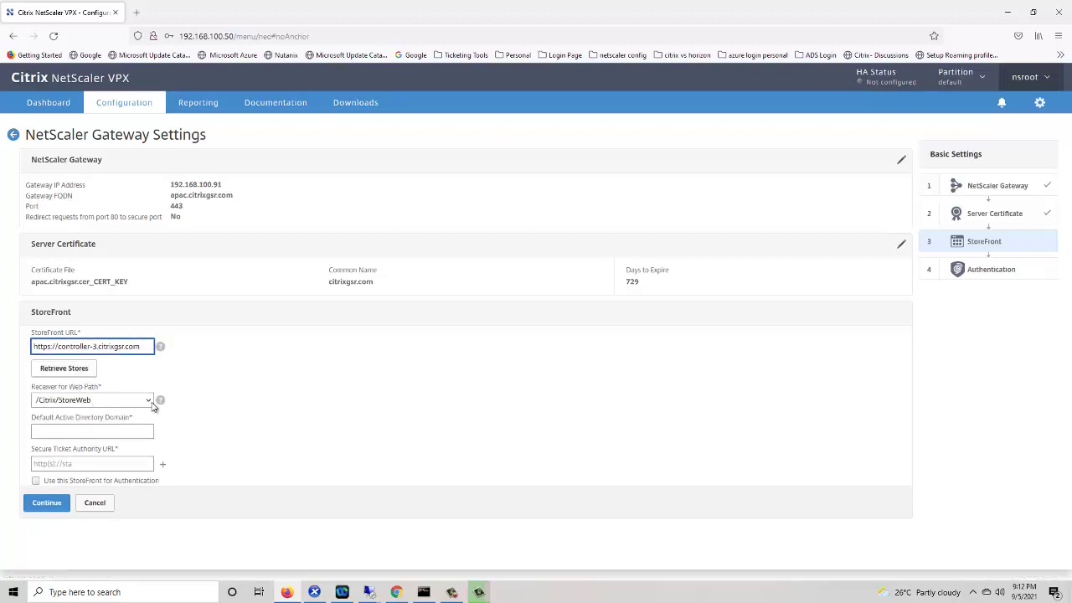
click(150, 400)
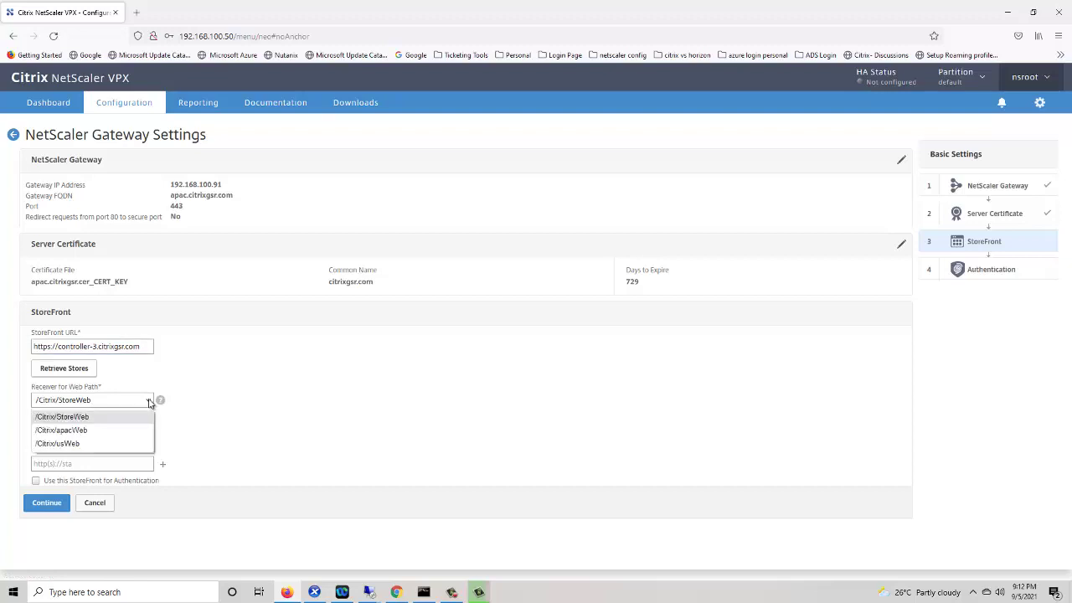
click(67, 430)
click(61, 433)
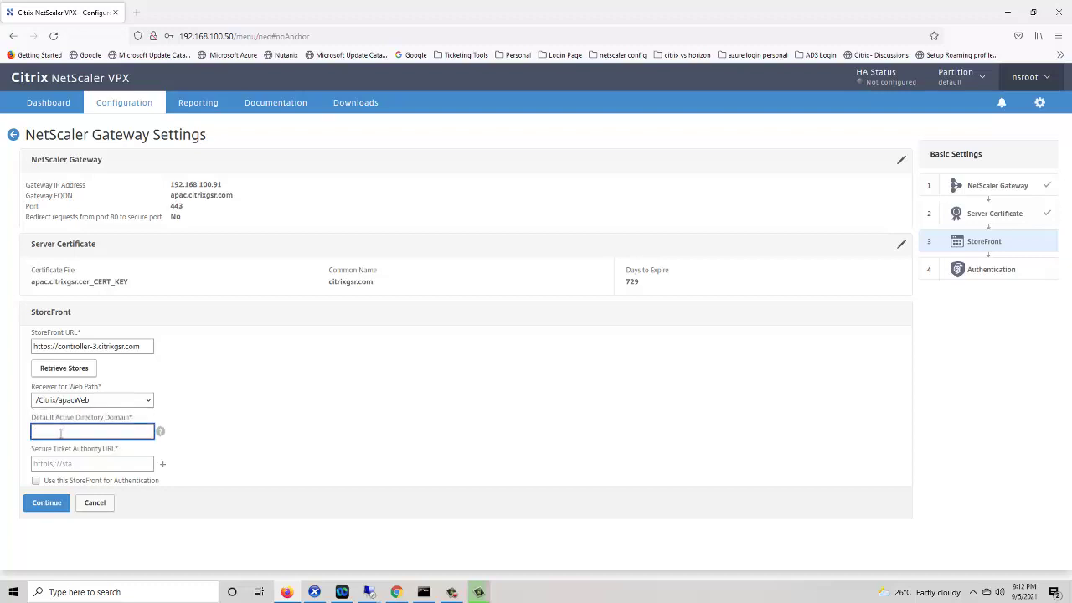
text(citrixgsr.com)
click(42, 464)
text(https)
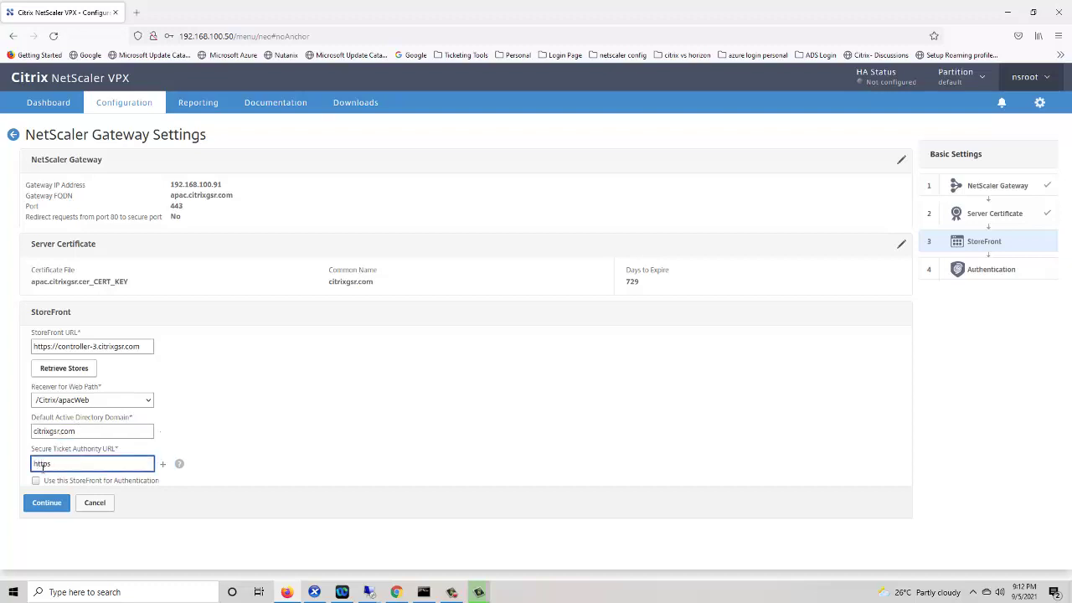
text(://controller-3.citrixgsr.com)
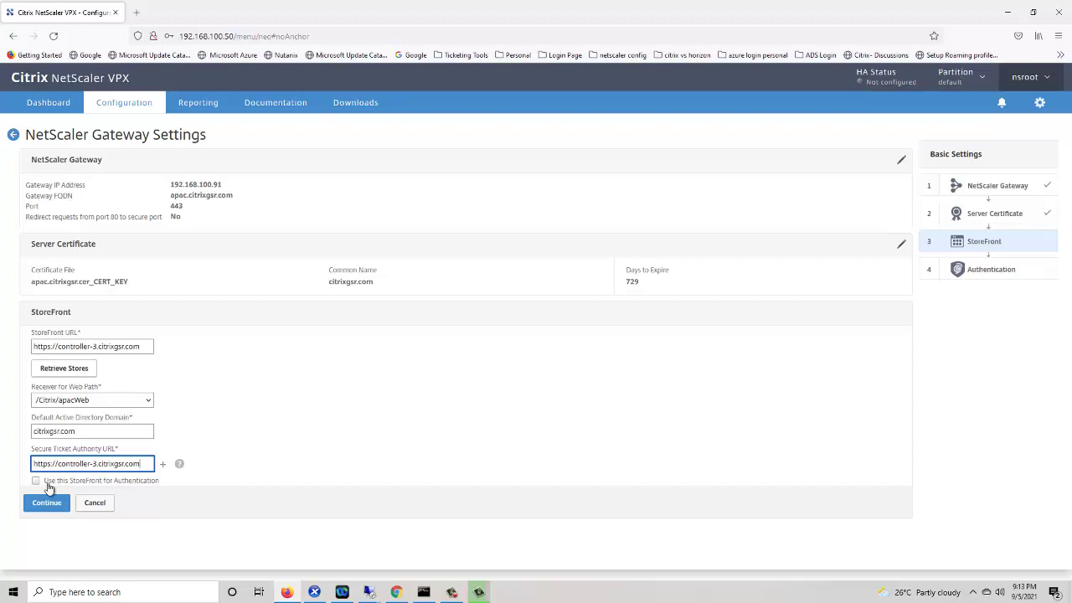
click(48, 503)
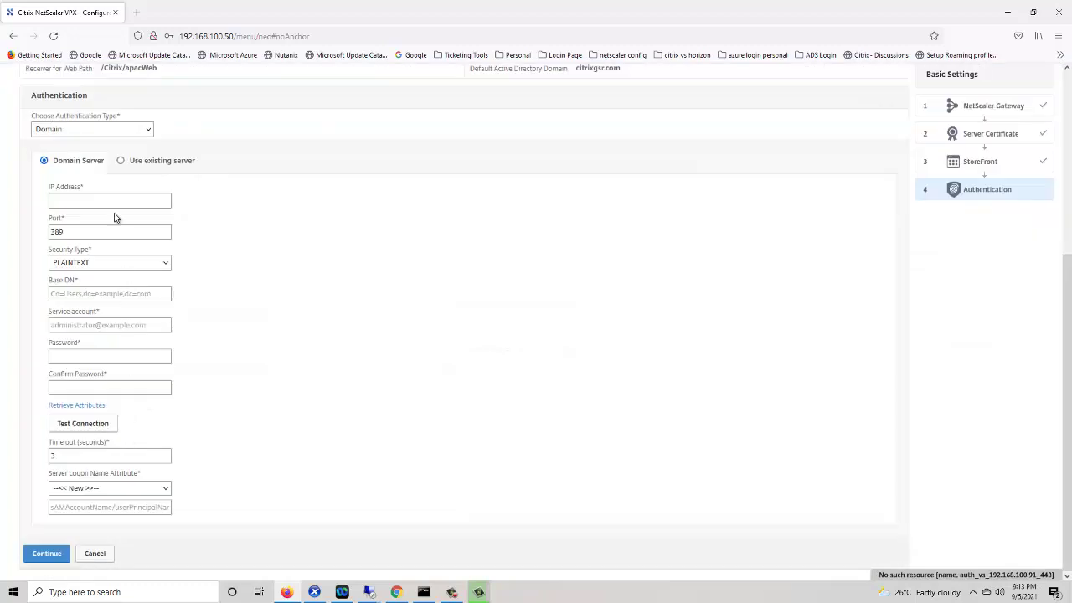
Authenticate via the existing 192.168.100.2_LDAP domain server and finish the apac gateway
click(121, 162)
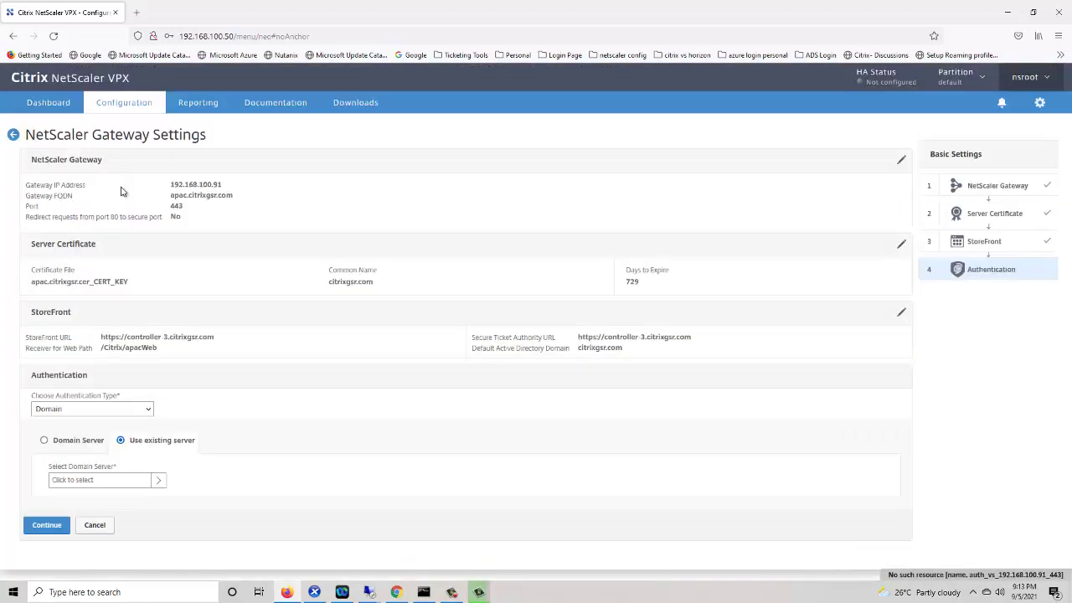
click(160, 481)
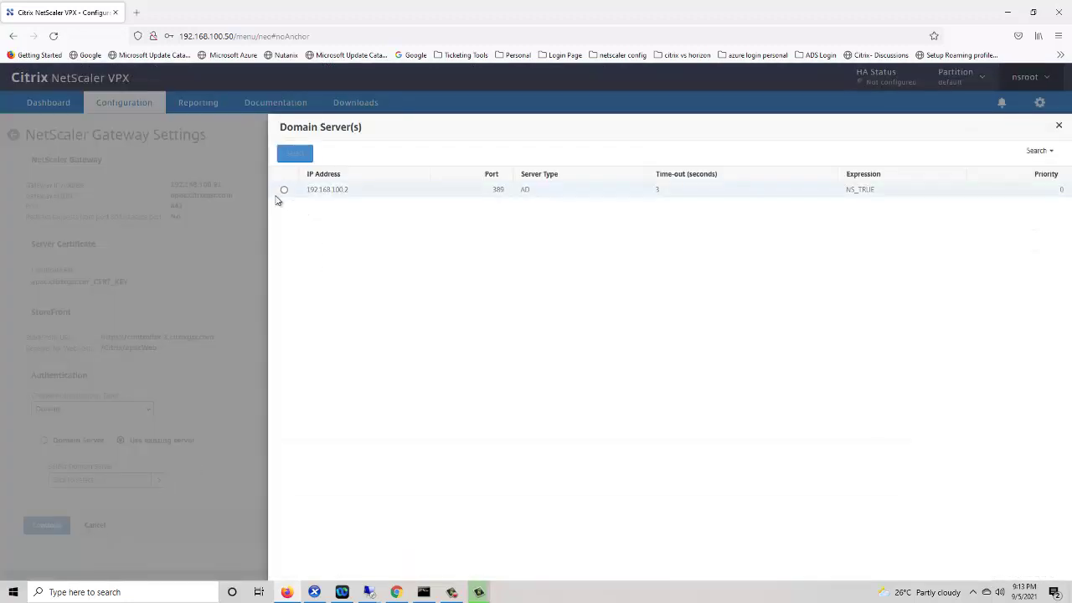
click(284, 191)
click(295, 154)
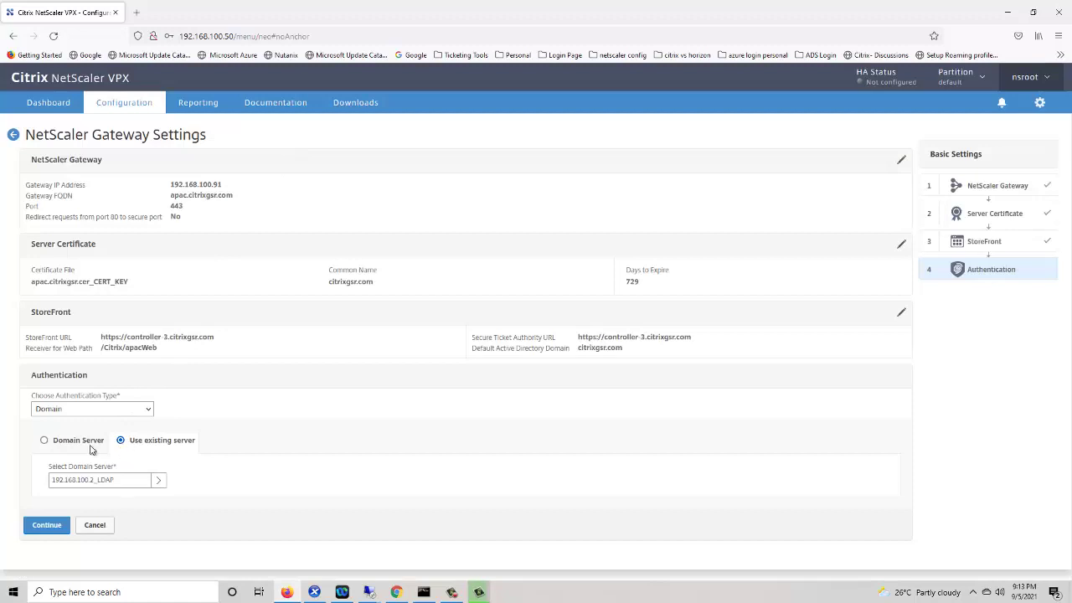
click(46, 525)
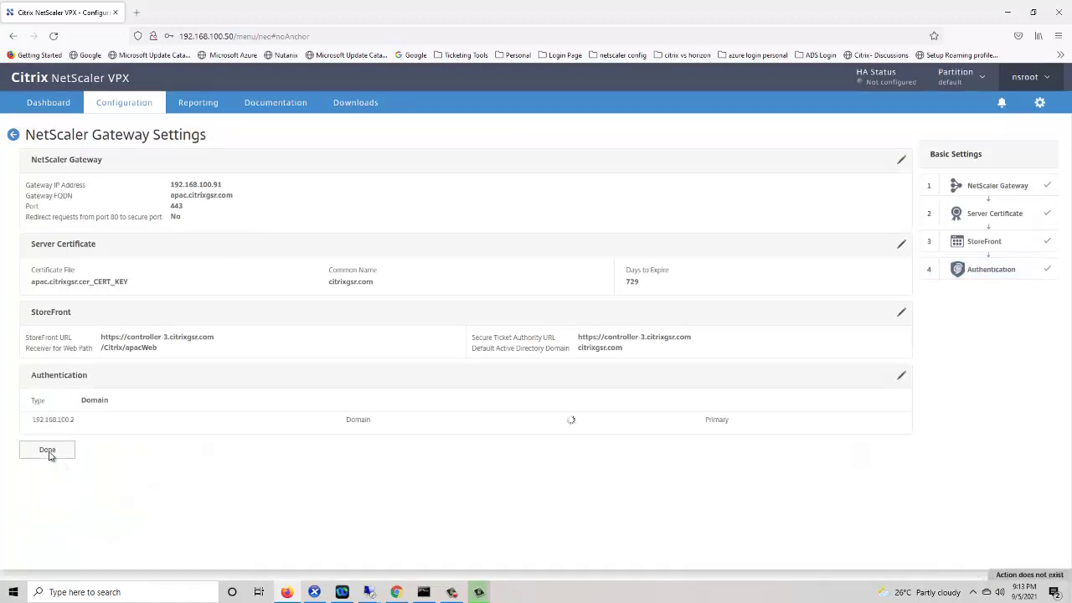
click(48, 452)
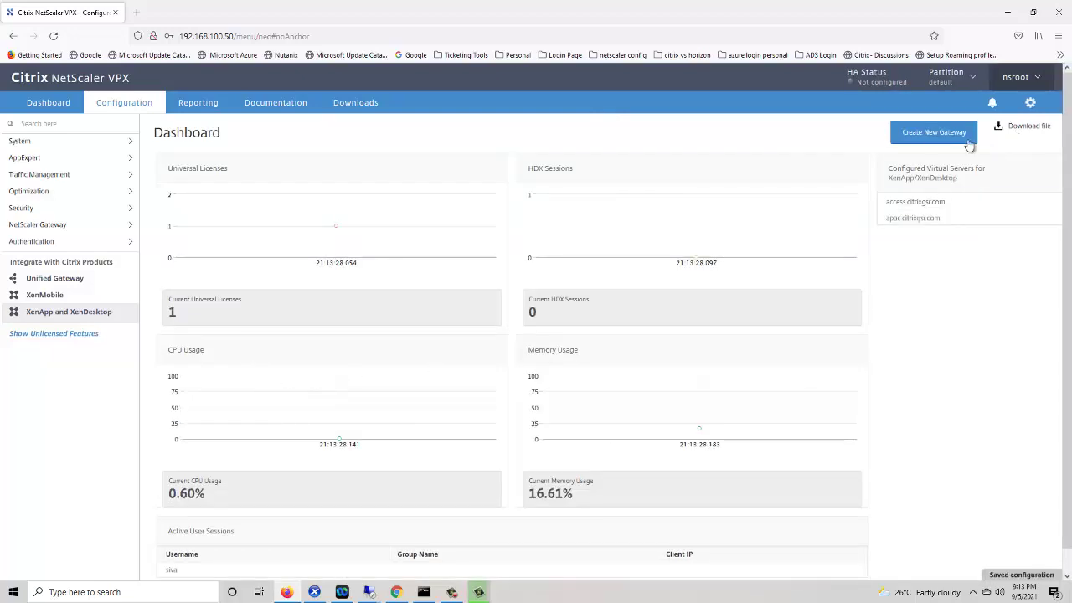
Create a new gateway us.citrixgsr.com at 192.168.100.92 and save its settings
click(928, 134)
click(47, 409)
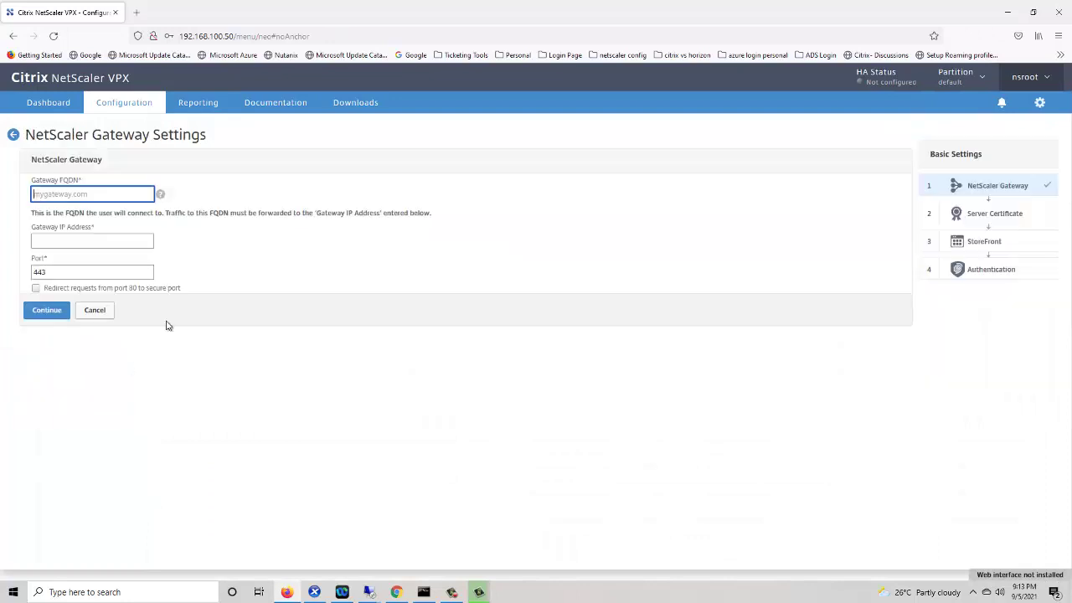
text(us.citrixgsl)
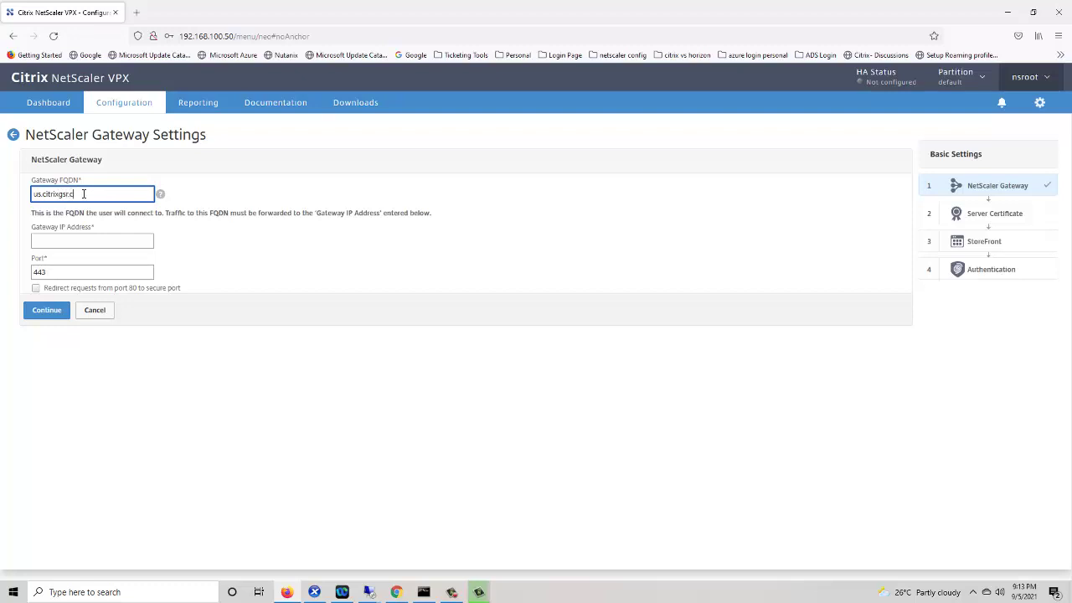
click(60, 239)
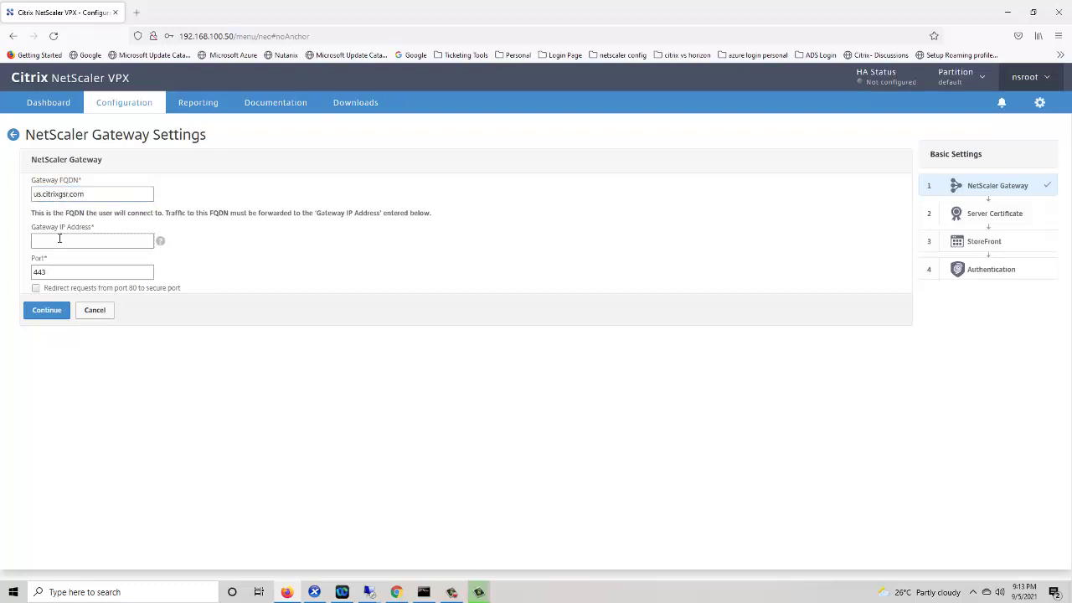
text(192.168.100.92)
click(50, 309)
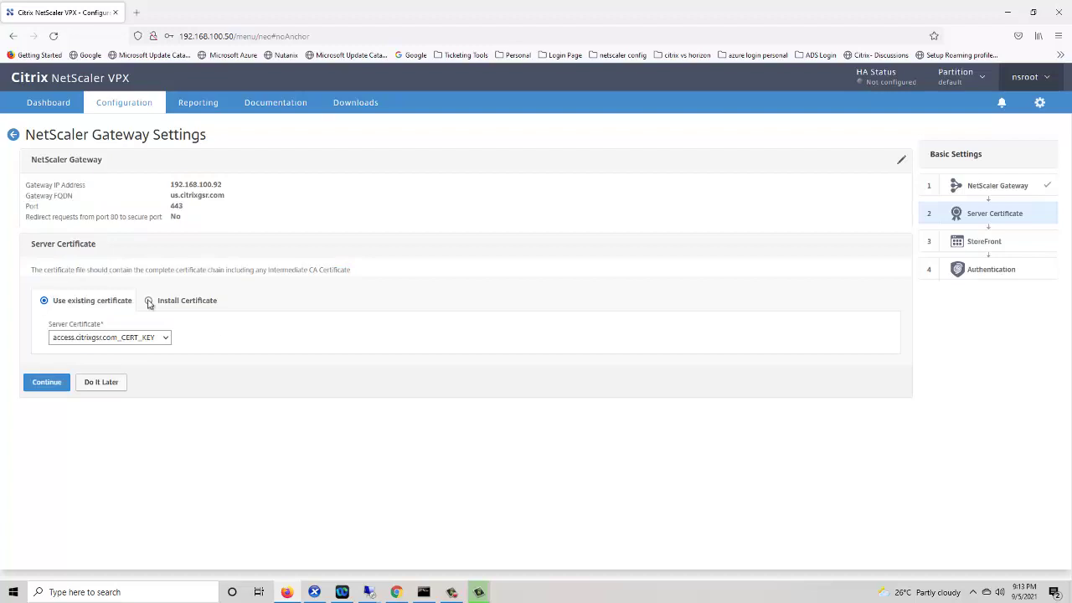
Upload the us.citrixgsr.com certificate file from the local computer
click(148, 301)
click(98, 339)
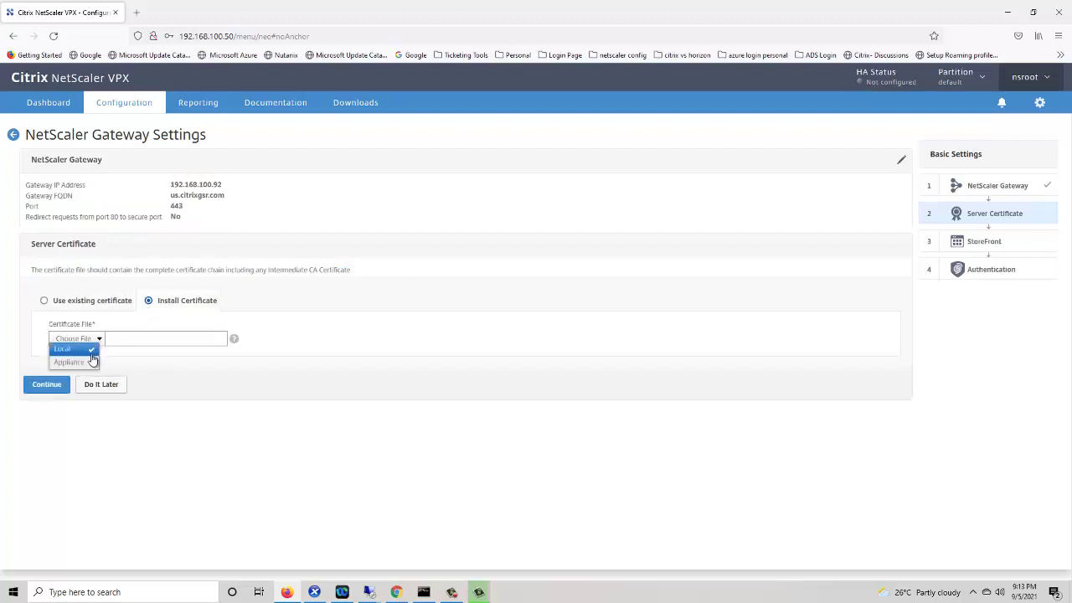
click(80, 348)
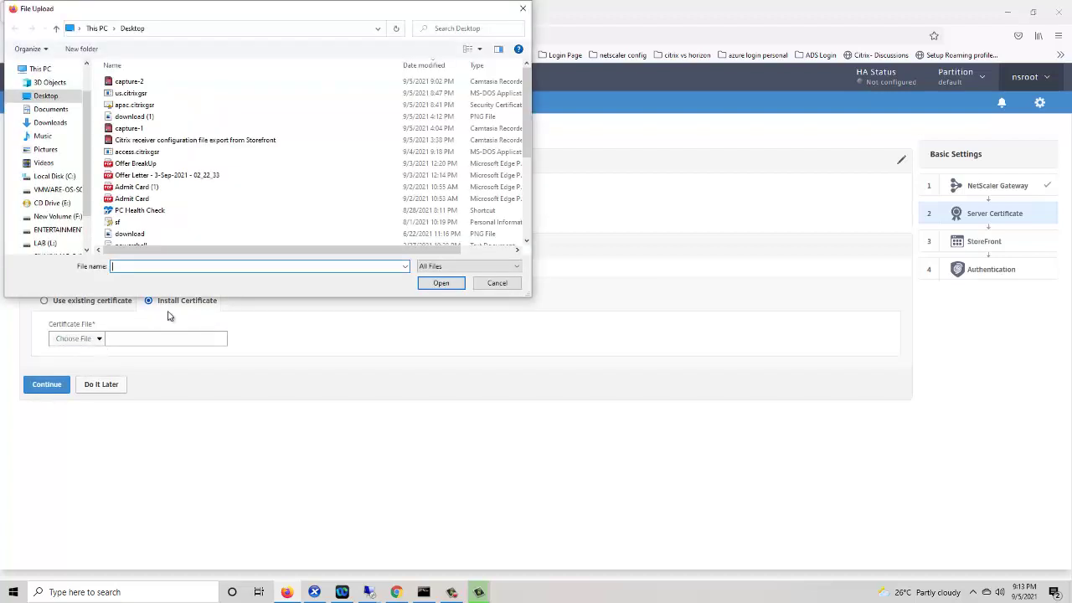
click(132, 92)
click(438, 283)
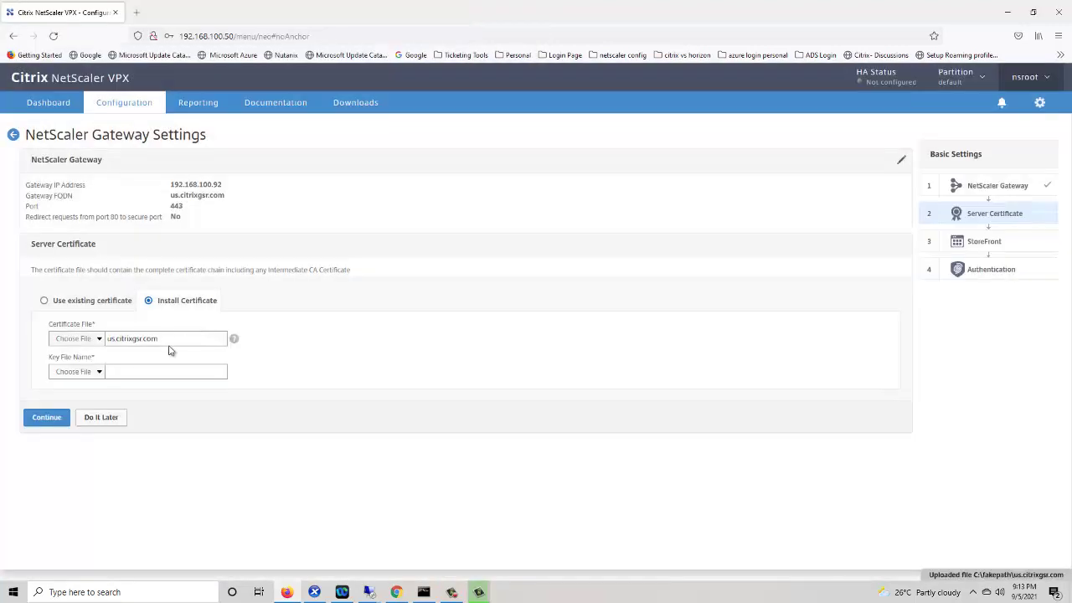
Select us.citrixgsr.com.key on the appliance, enter its password, and install the certificate
click(98, 371)
click(76, 397)
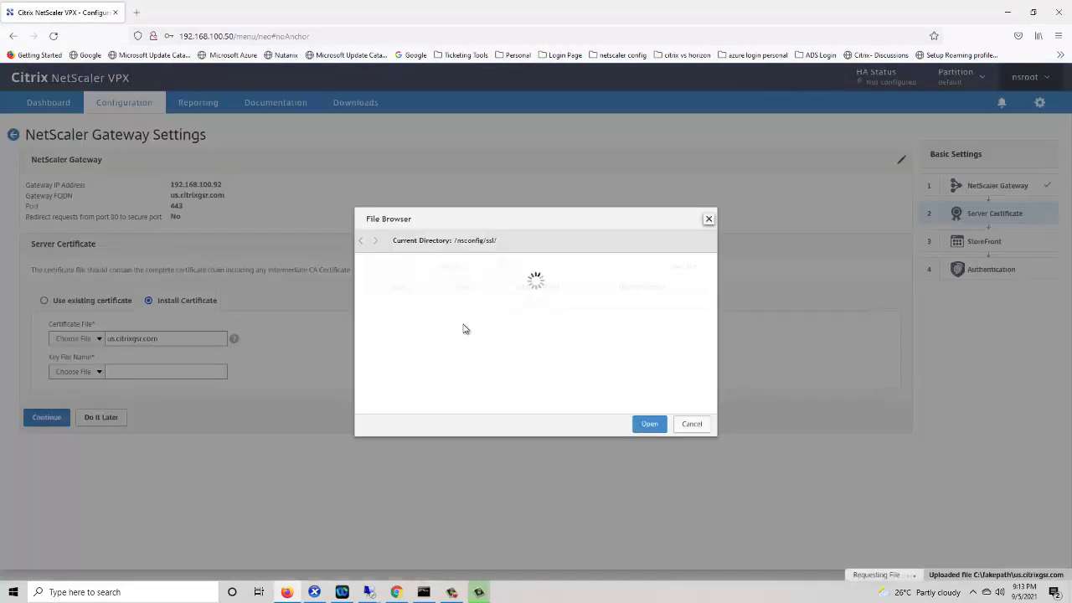
scroll(469, 337, down, 5)
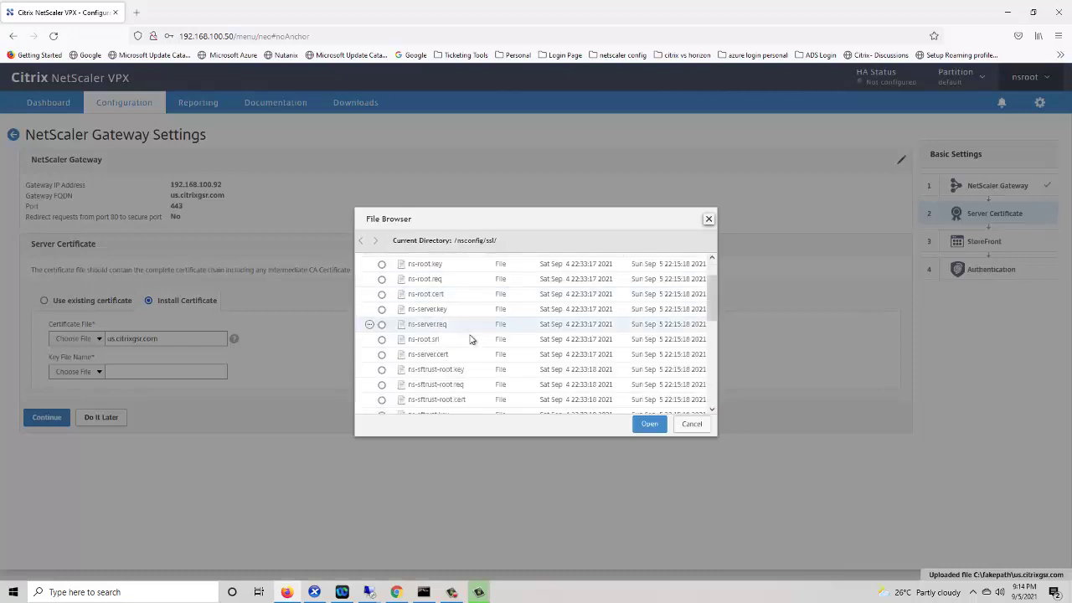
scroll(471, 341, down, 2)
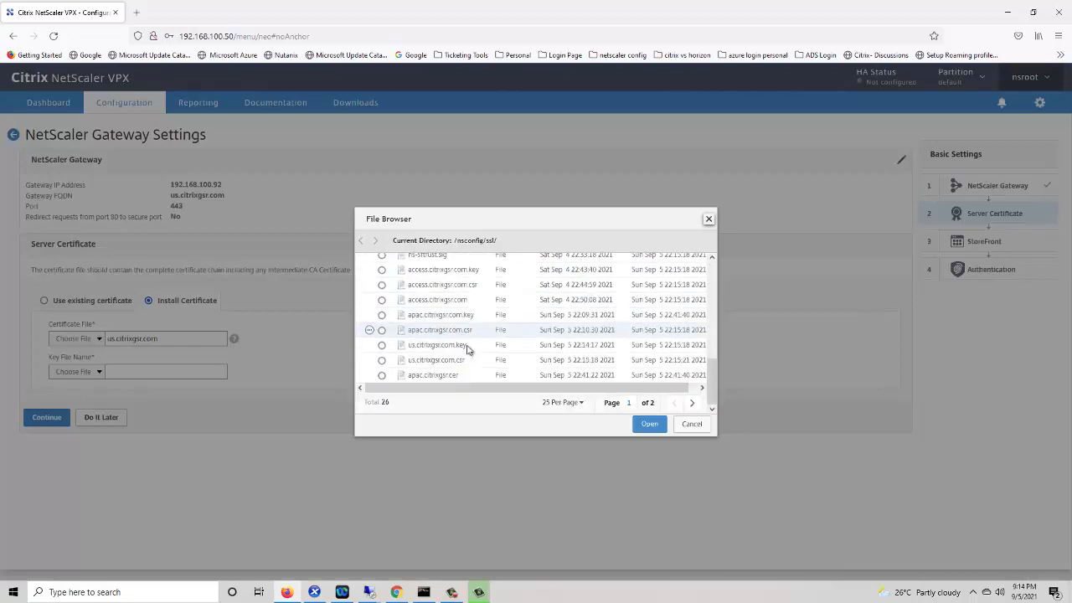
click(382, 345)
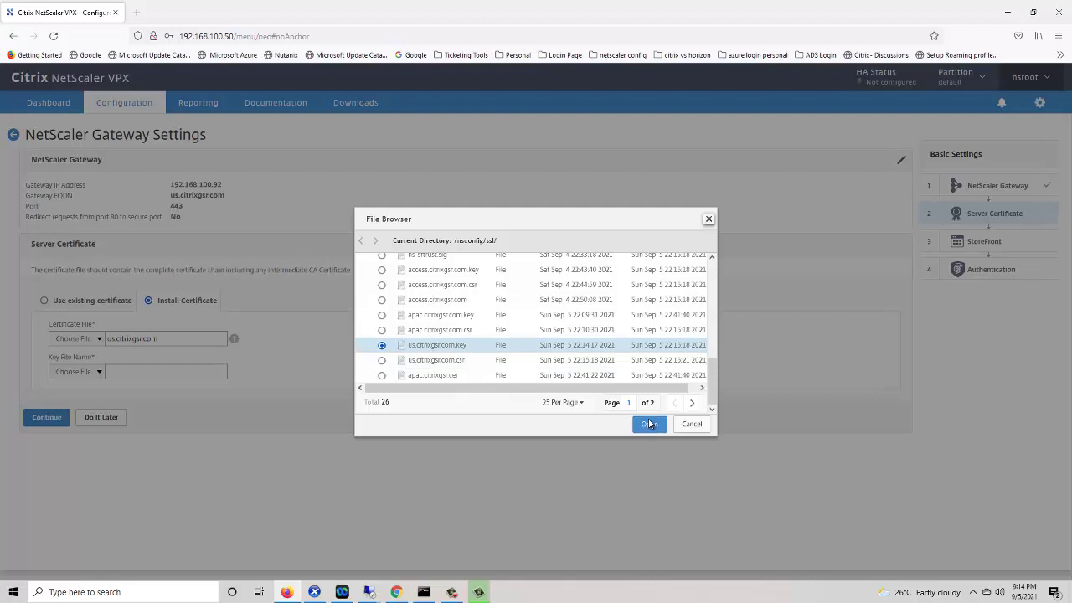
click(649, 424)
click(129, 406)
text(•••••)
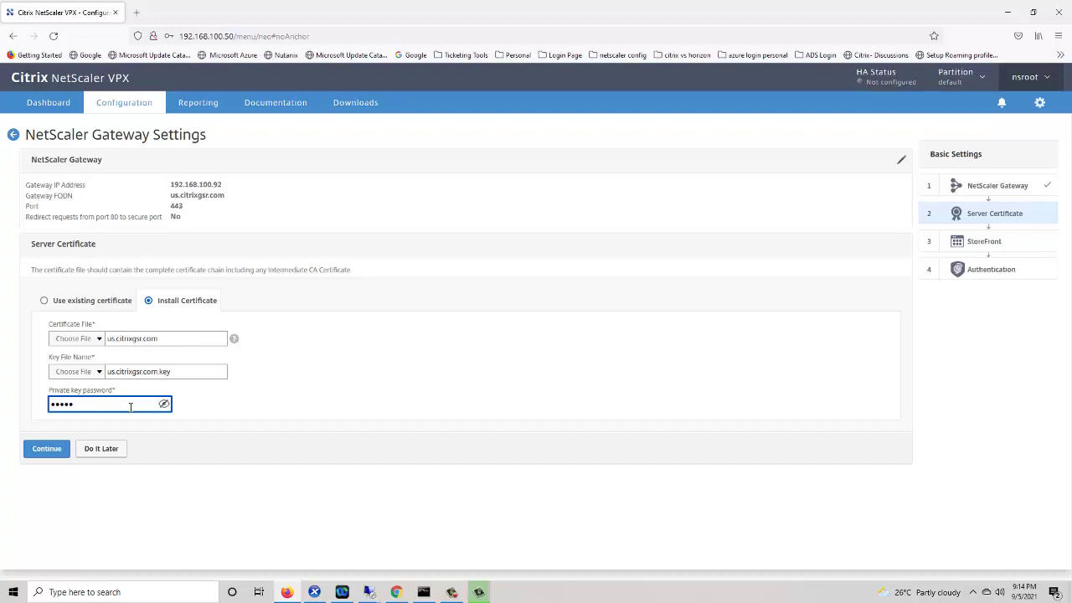
click(42, 448)
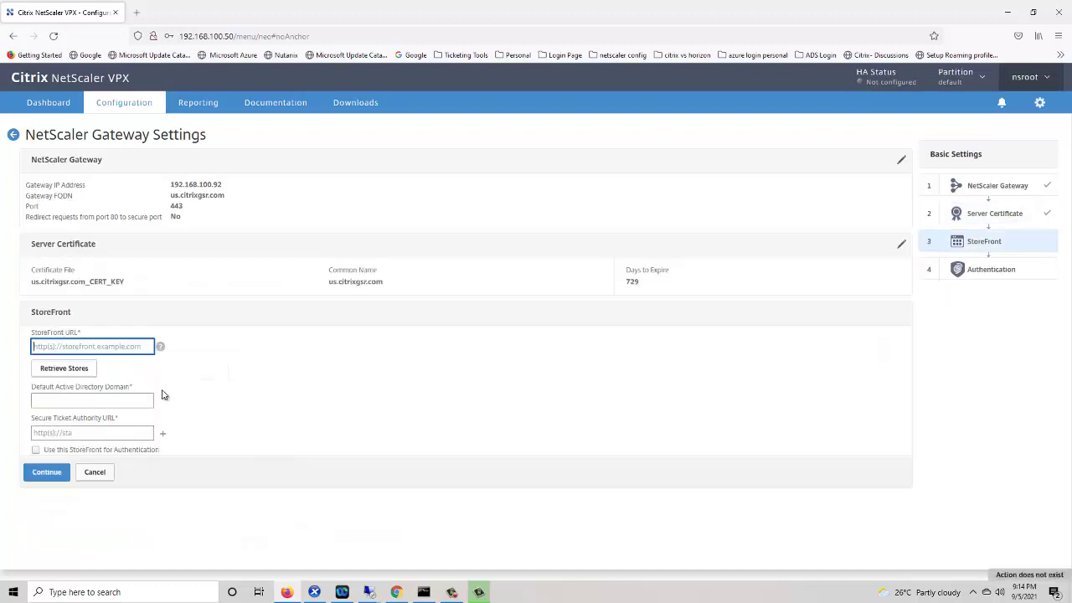
Link the us gateway to StoreFront controller-3.citrixgsr.com with /Citrix/usWeb, domain citrixgsr.com and STA URL
text(https://controller)
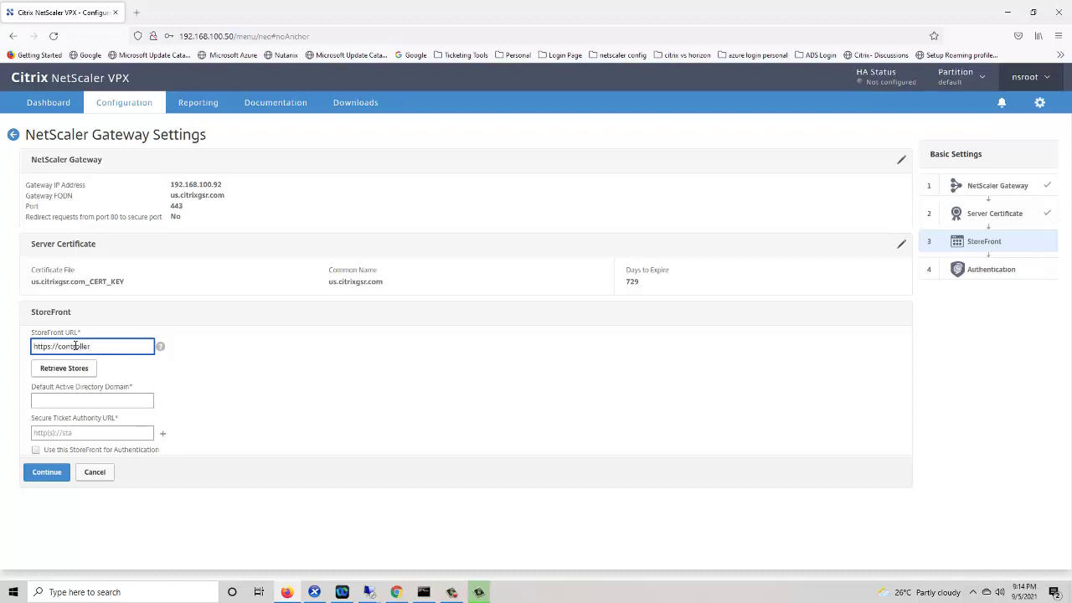
text(-3.citrisf)
key(ctrl+a)
key(ctrl+c)
click(66, 366)
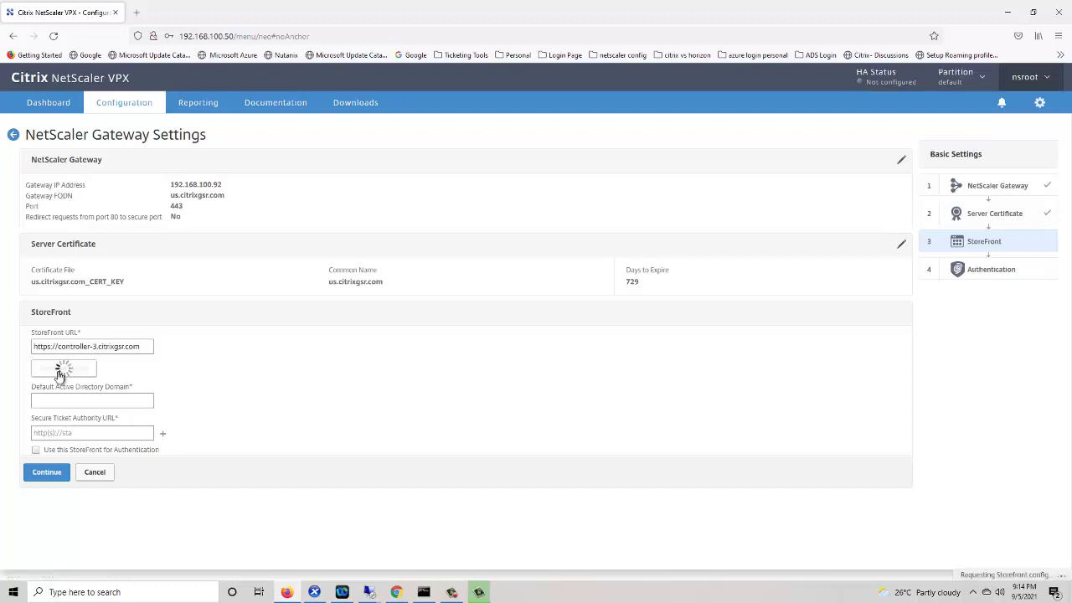
click(107, 406)
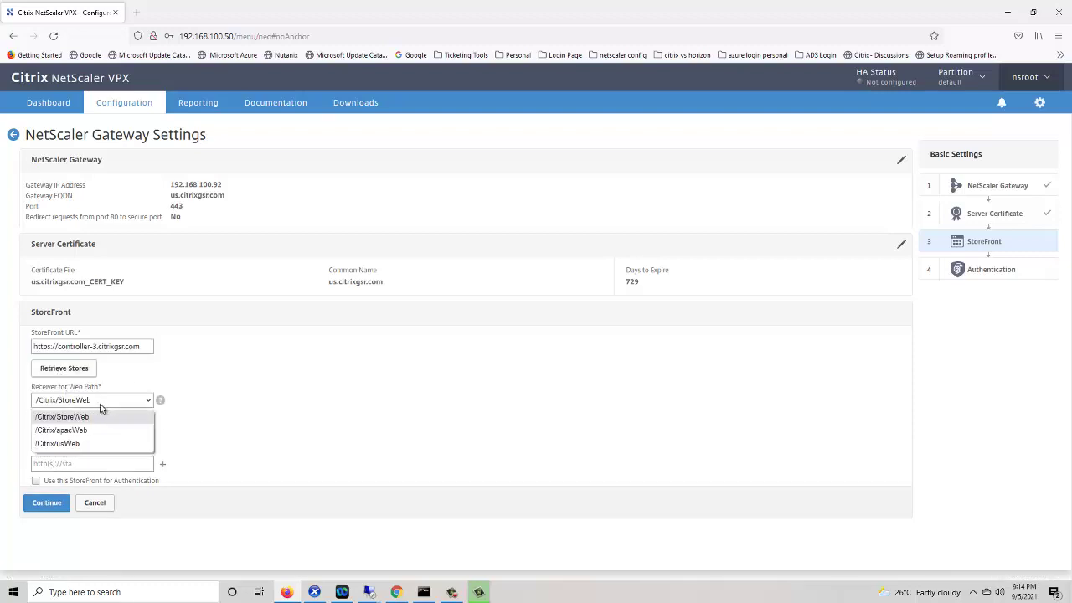
click(73, 444)
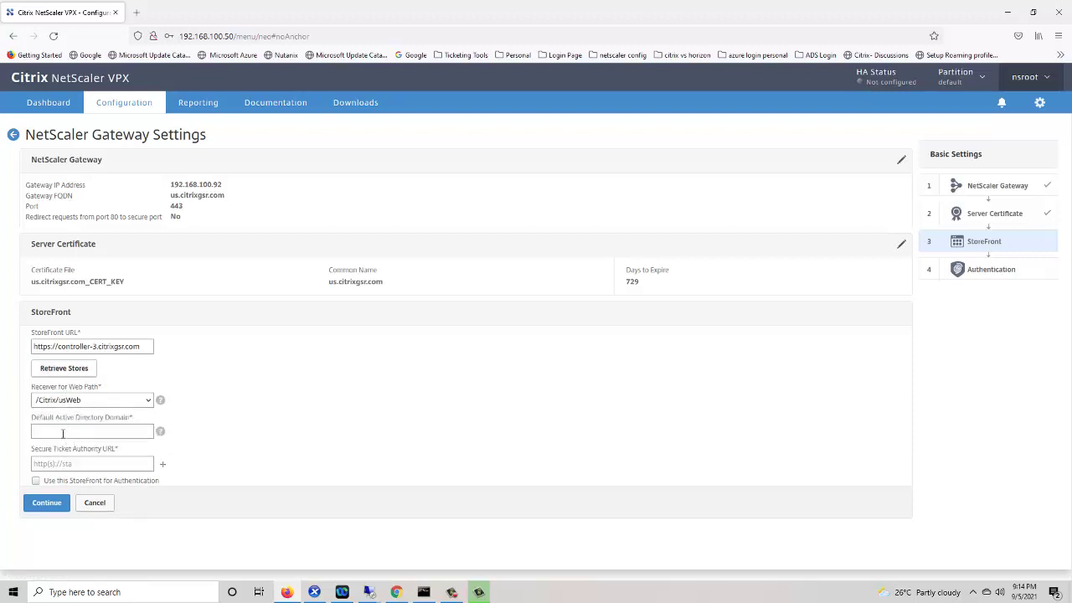
click(64, 432)
click(60, 464)
key(ctrl+v)
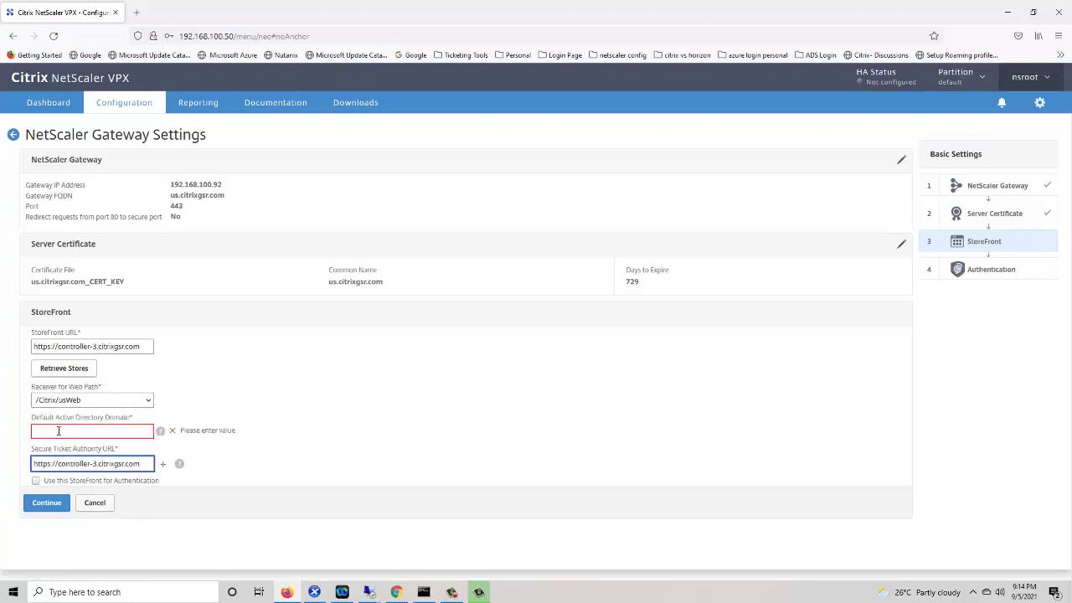
click(58, 431)
text(citrixgsr.com)
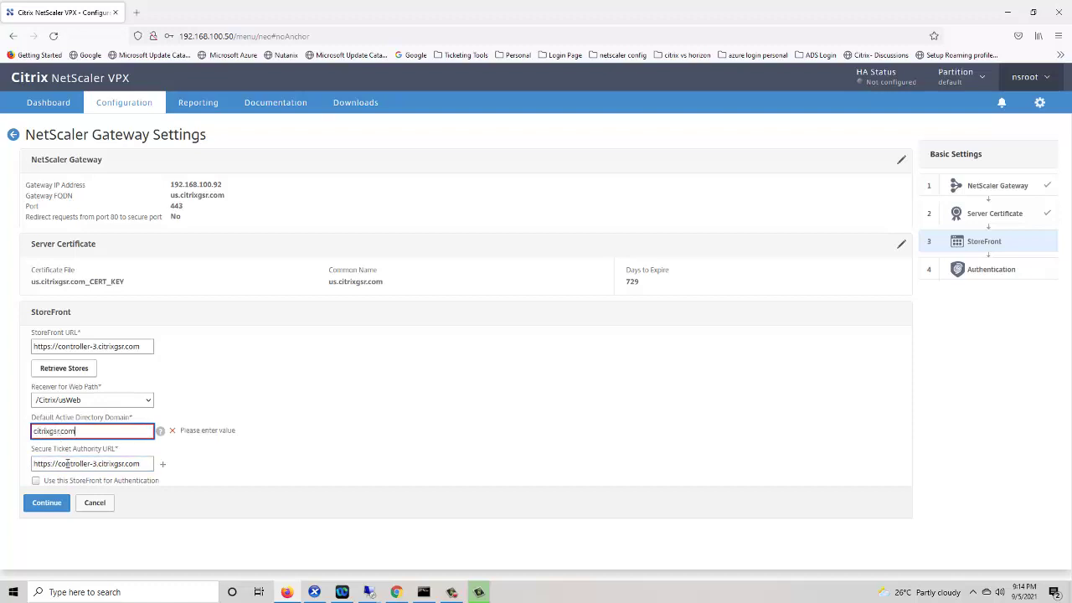
click(52, 506)
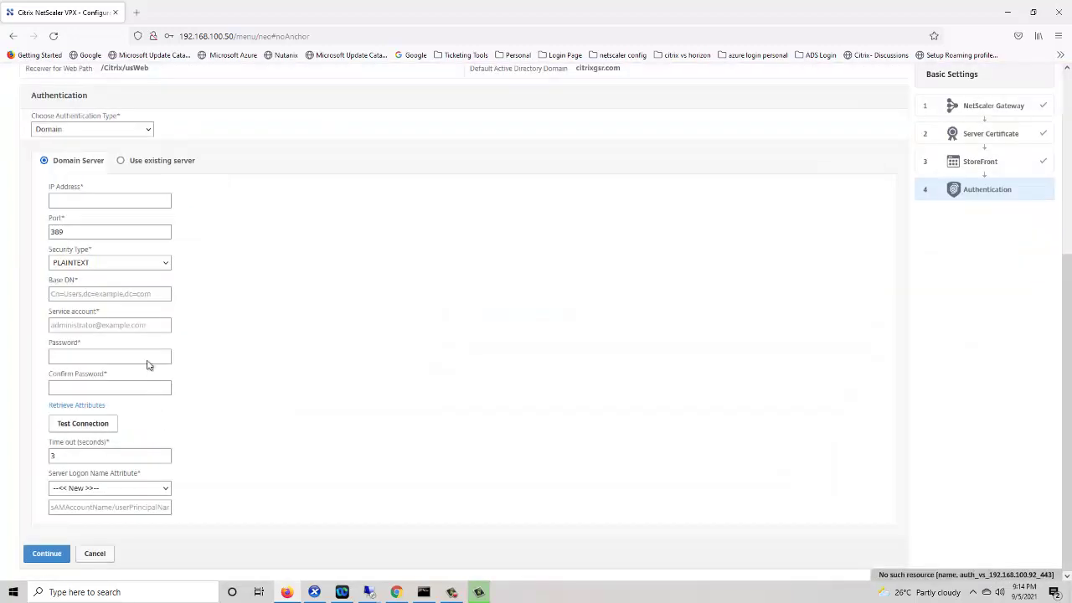
Authenticate via the existing 192.168.100.2_LDAP domain server and finish the us gateway
click(121, 161)
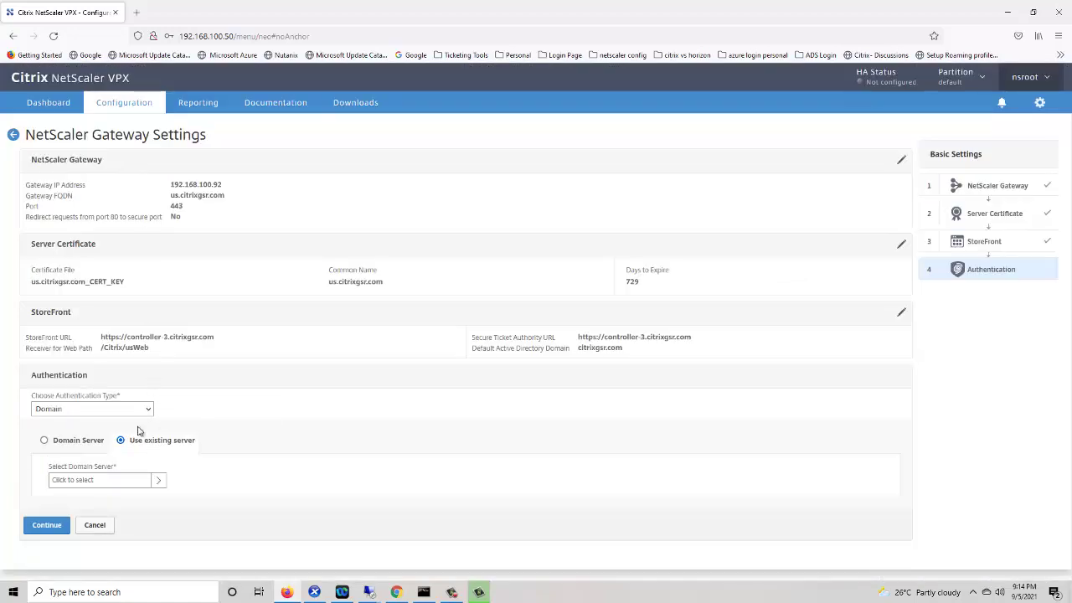
click(162, 480)
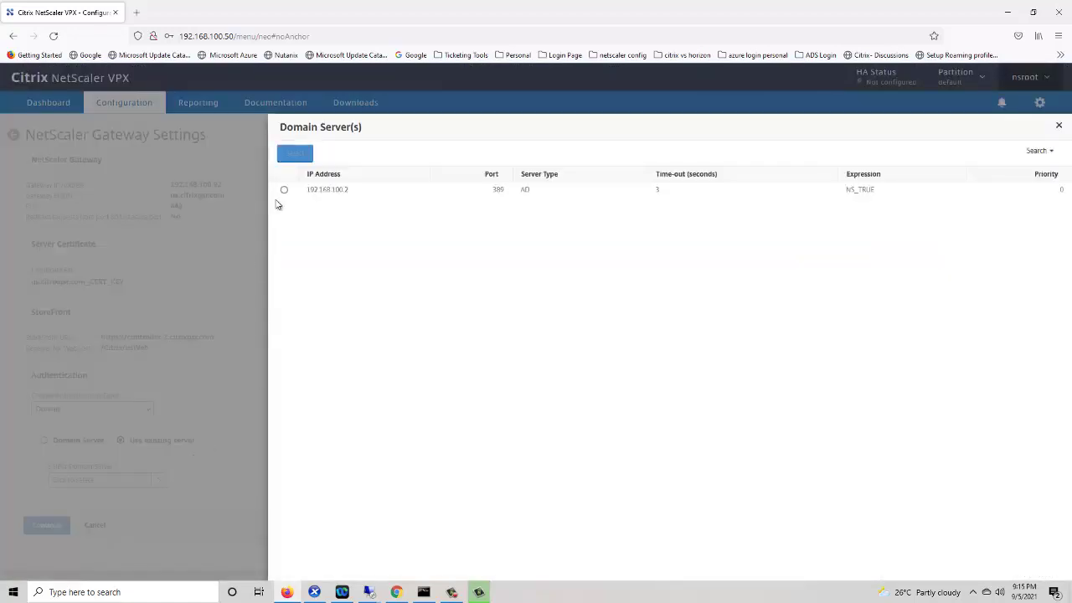
click(284, 190)
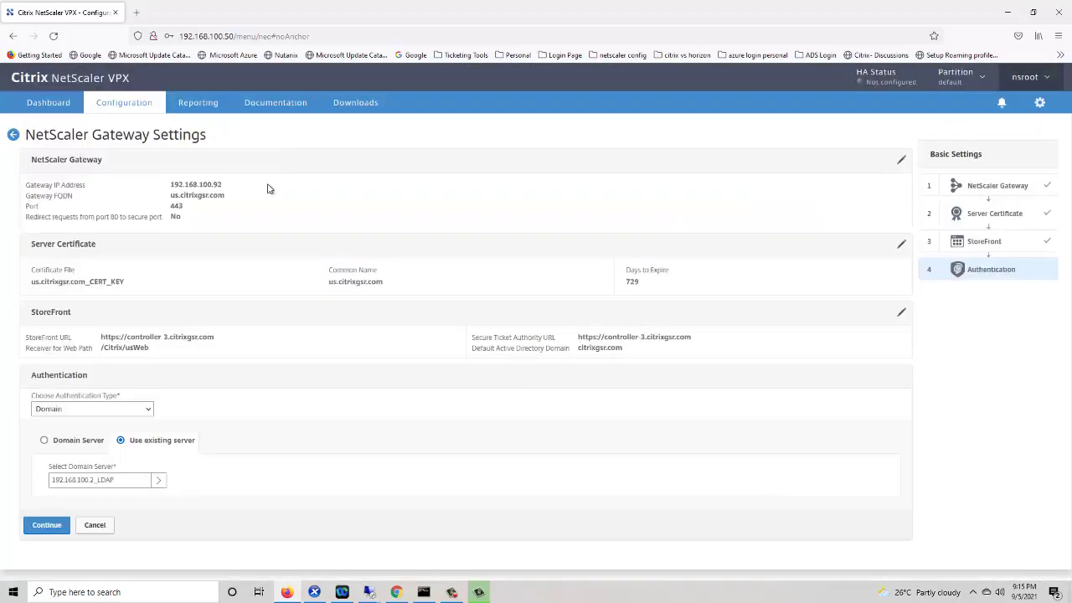
click(69, 524)
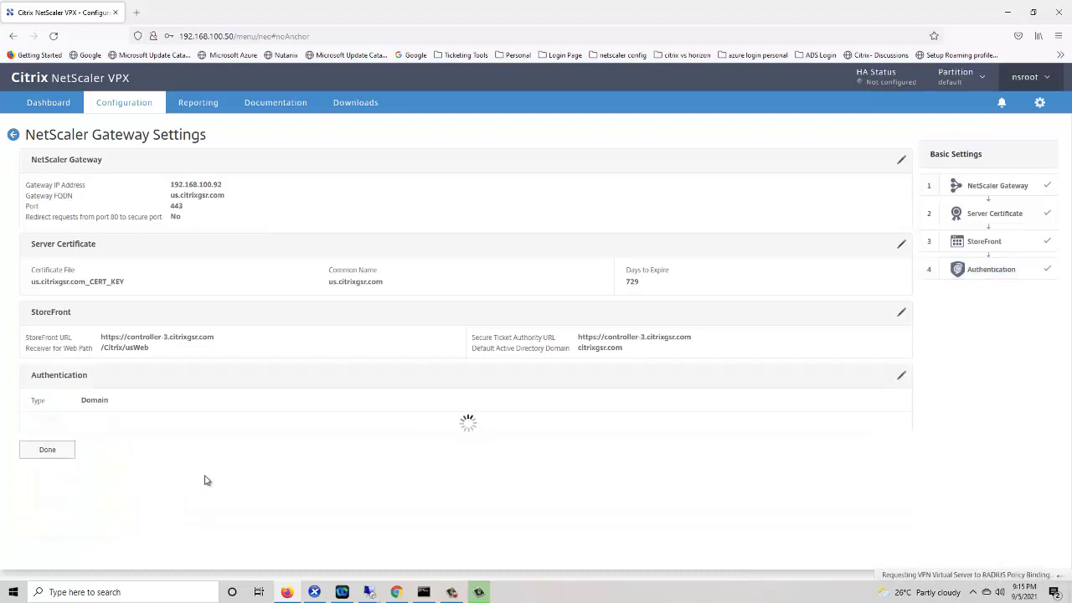
click(60, 450)
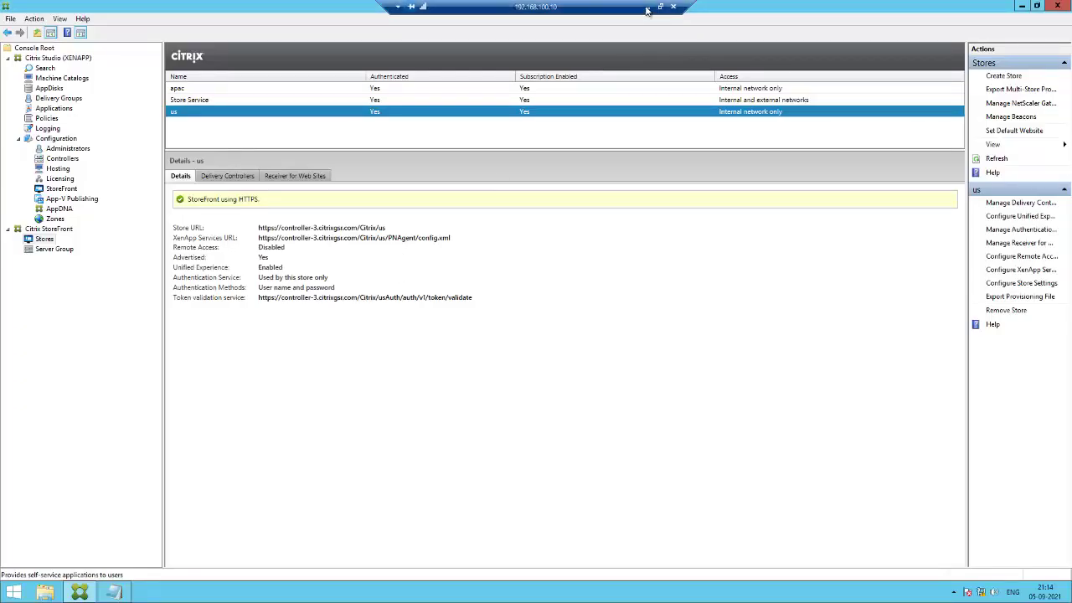
Back in Citrix Studio, enable remote access for the apac store and add a gateway named 'apac gateway'
click(647, 10)
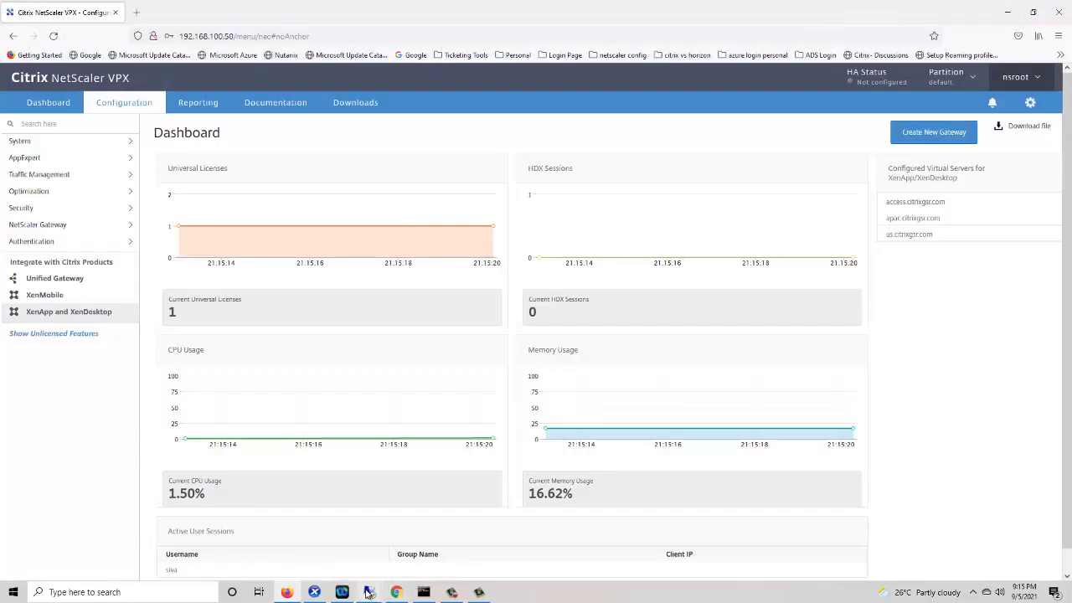
mouse_move(369, 592)
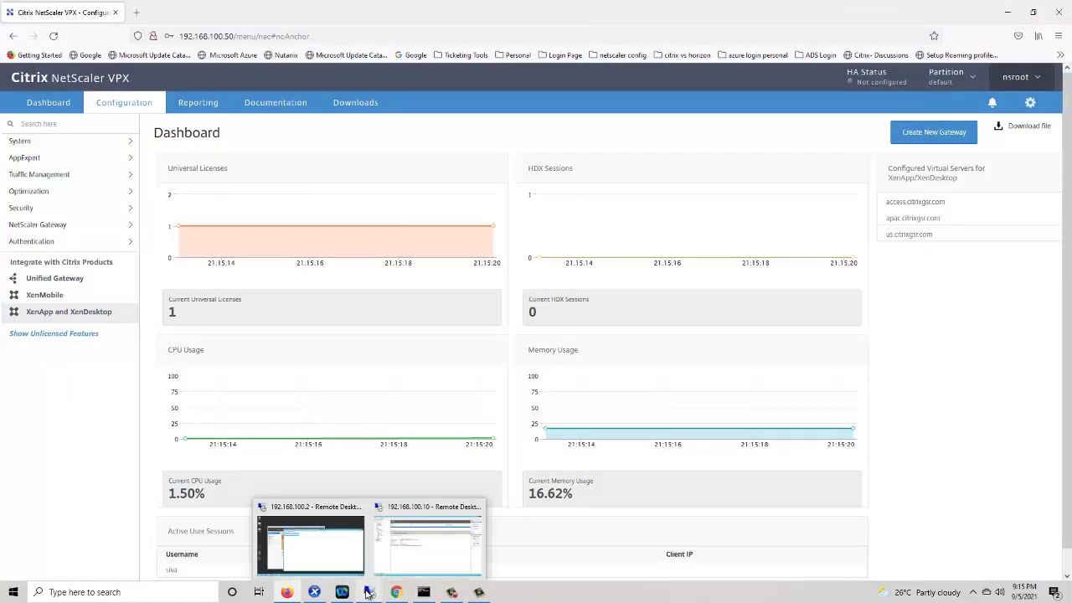
click(395, 546)
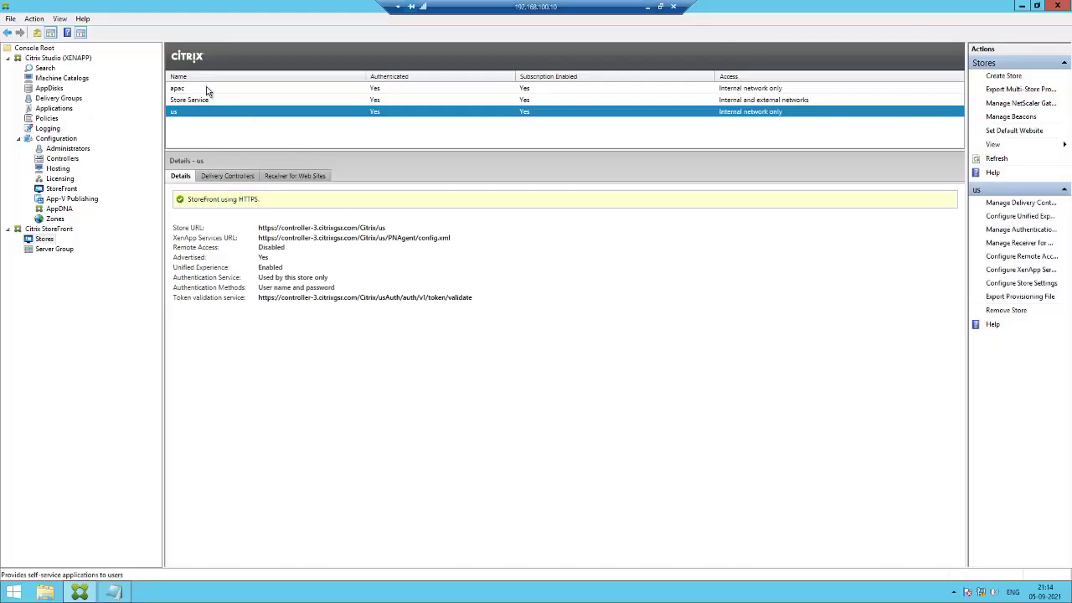
click(207, 91)
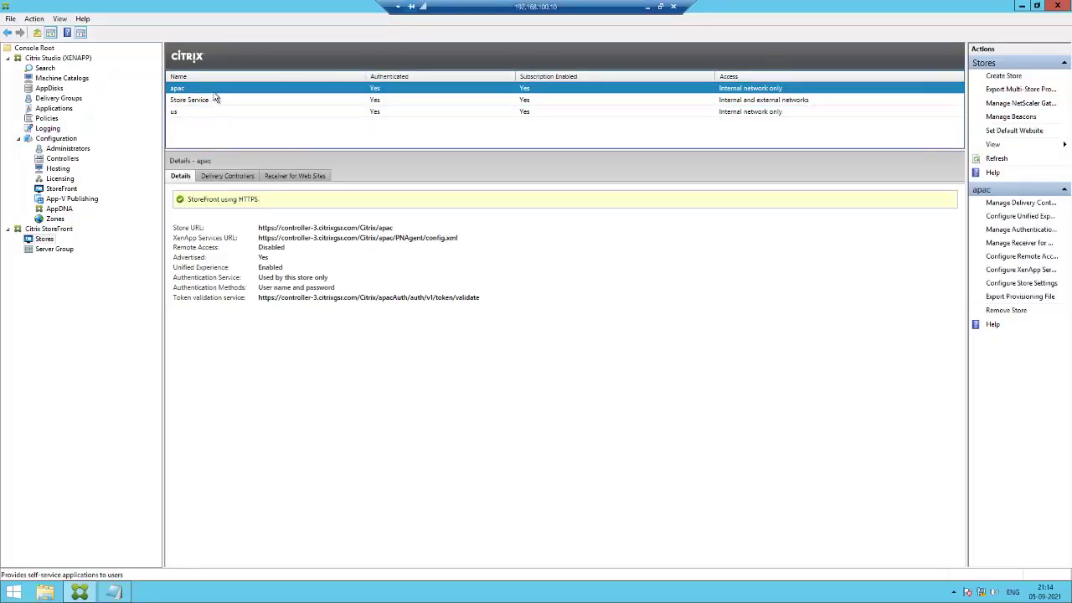
click(1010, 260)
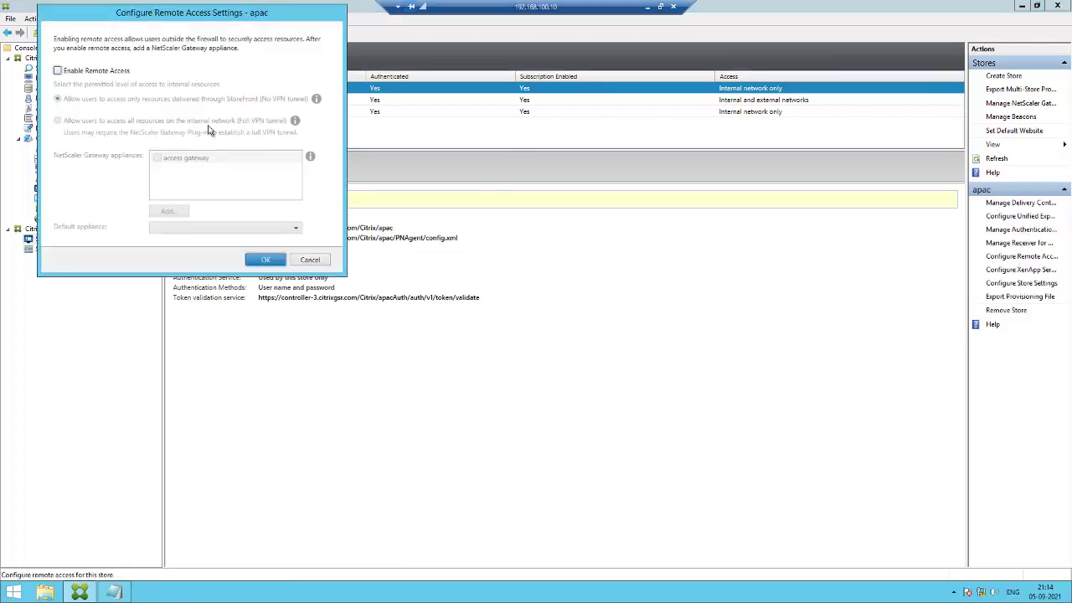
click(86, 74)
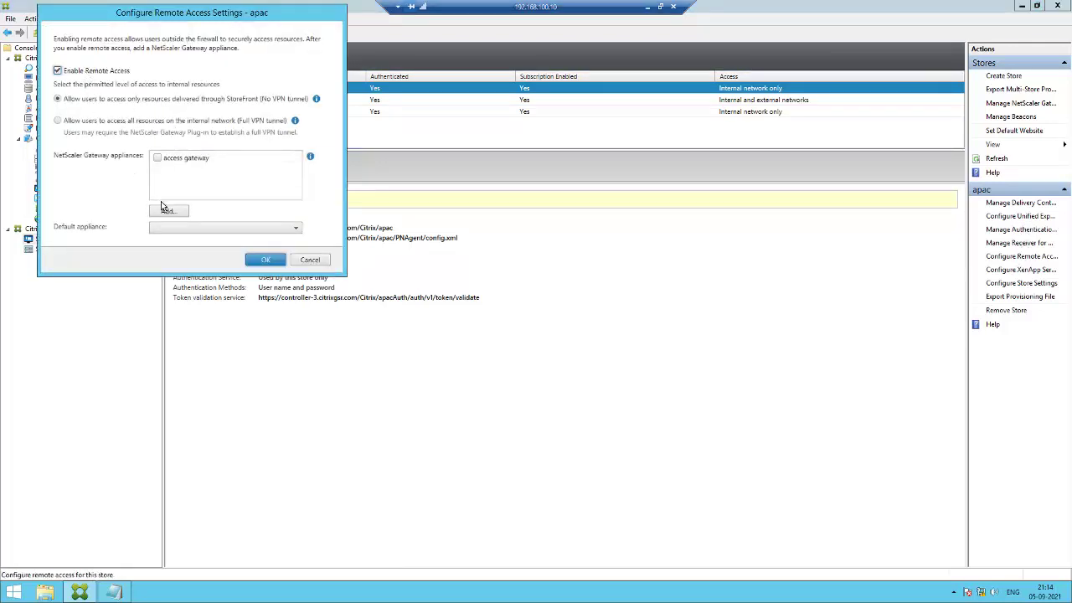
click(165, 210)
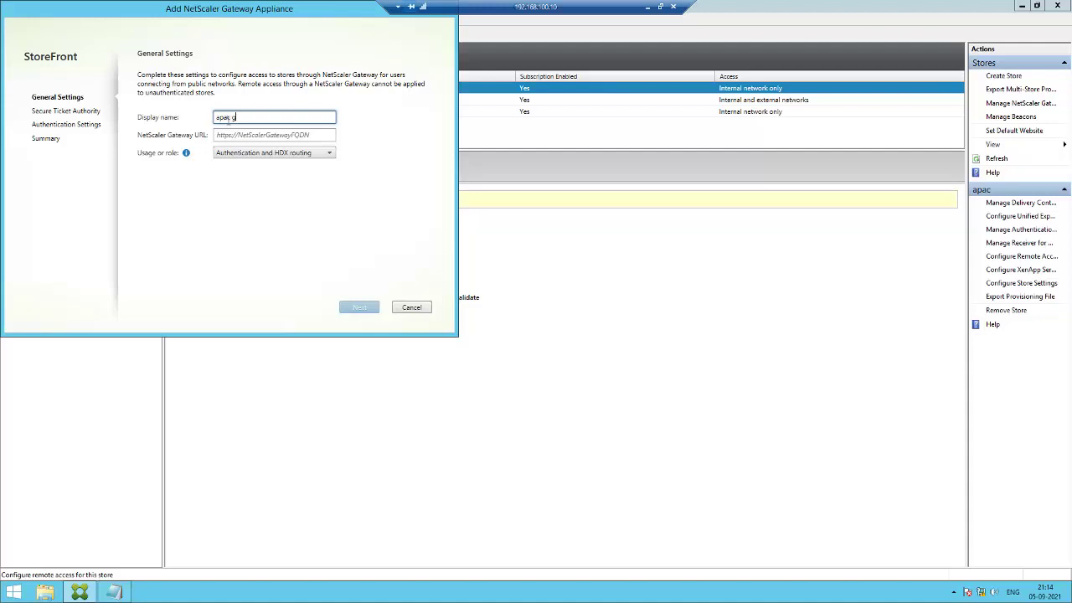
click(218, 136)
text(https://)
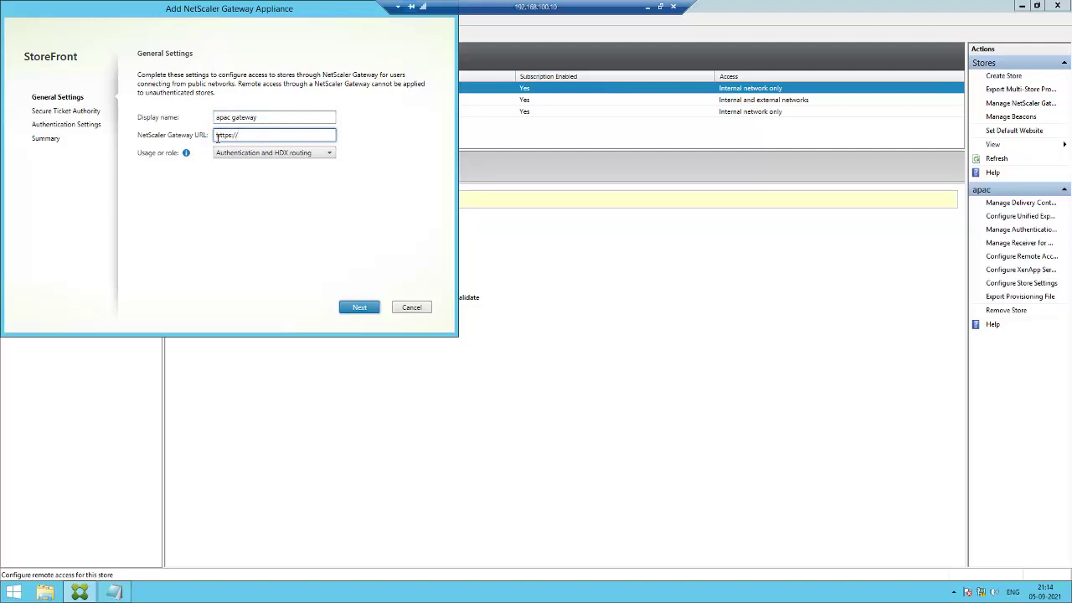
text(apac.citrixgsr.com)
click(358, 307)
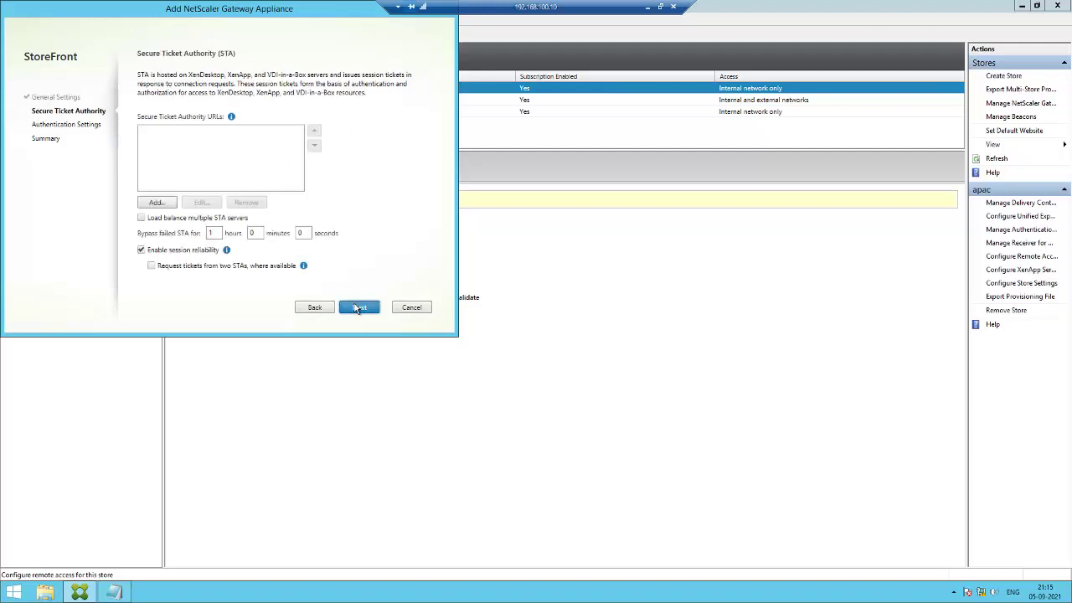
click(157, 203)
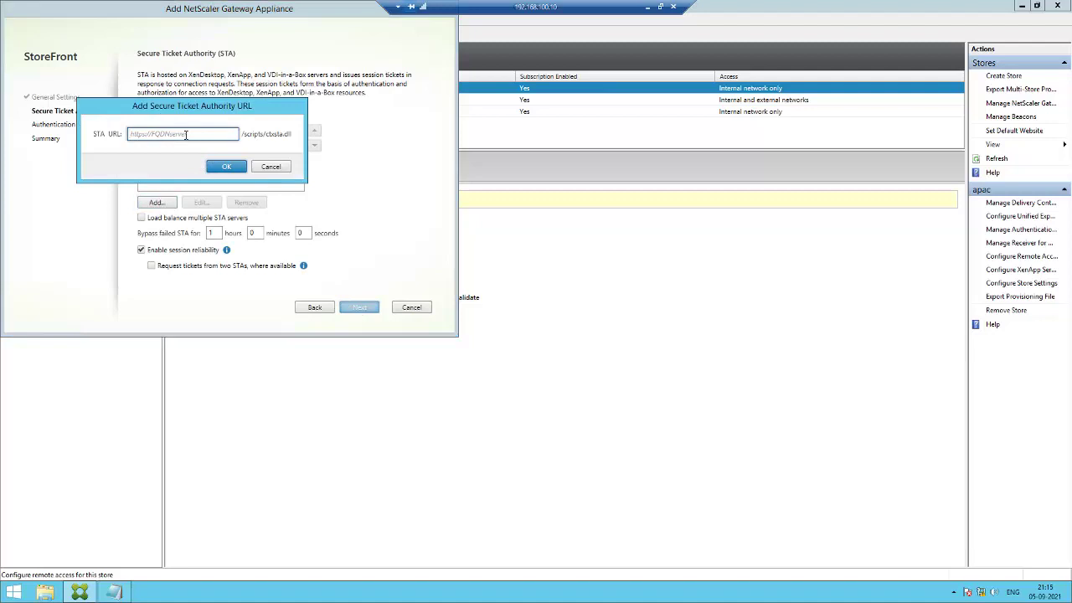
text(https://controller-3.citrixgsr.com)
click(226, 167)
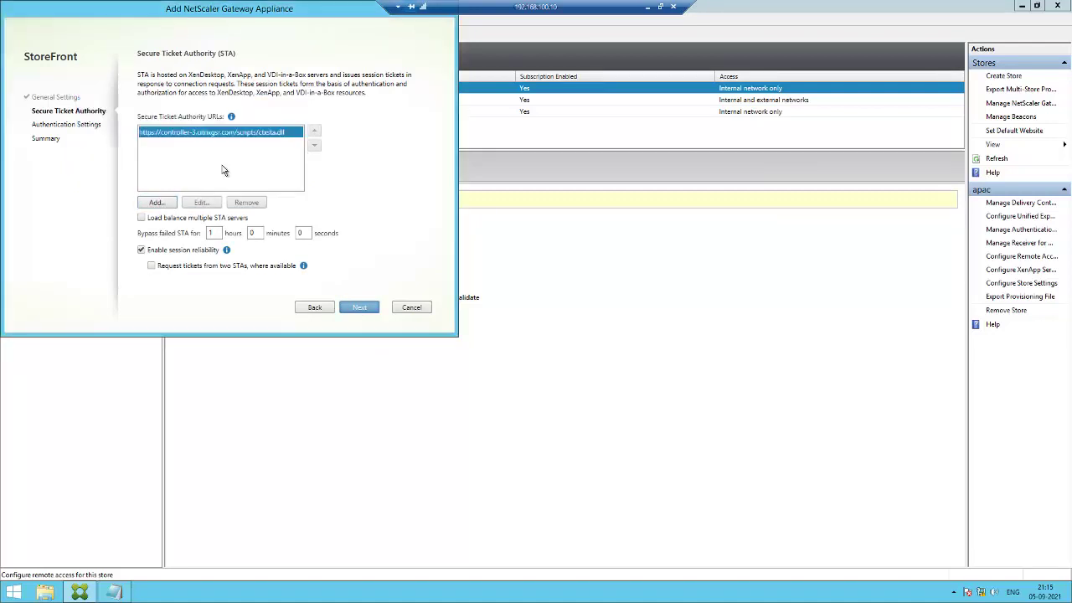
click(351, 308)
click(350, 307)
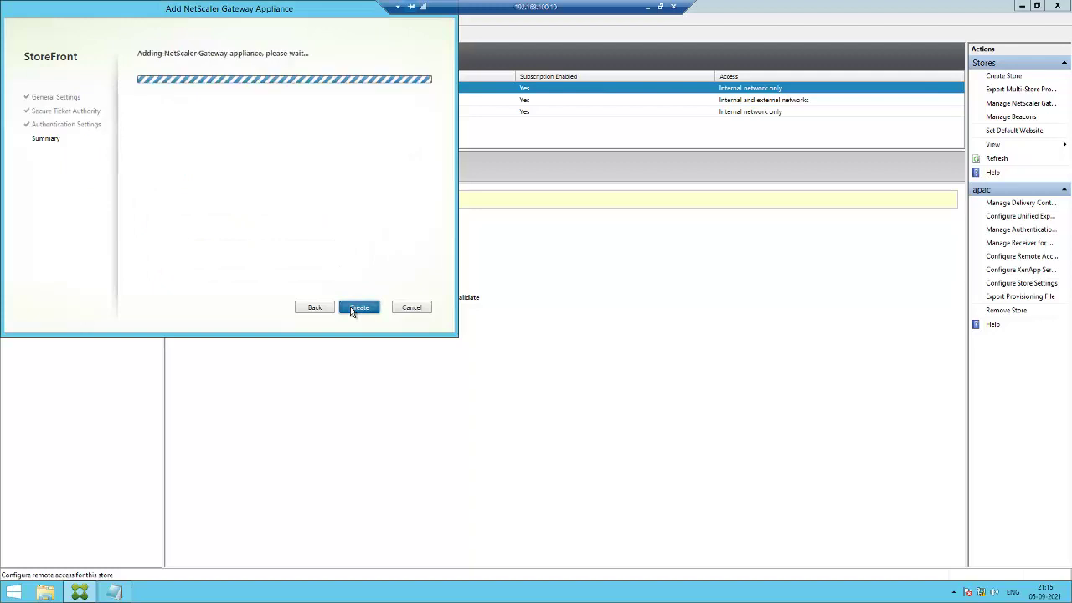
Finish the gateway wizard and apply the apac store's remote access settings
click(350, 307)
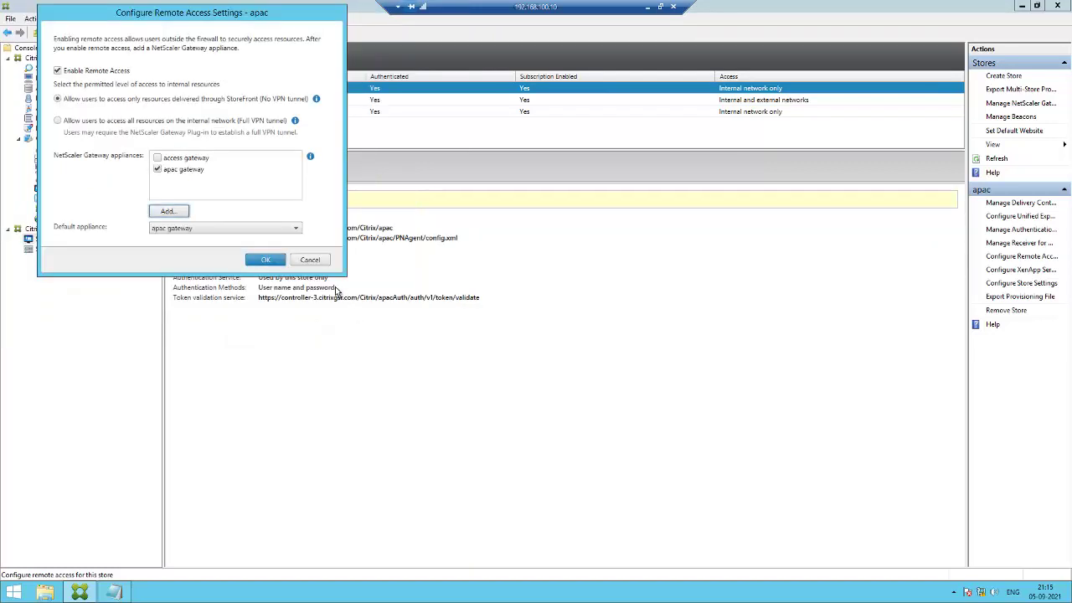
click(275, 260)
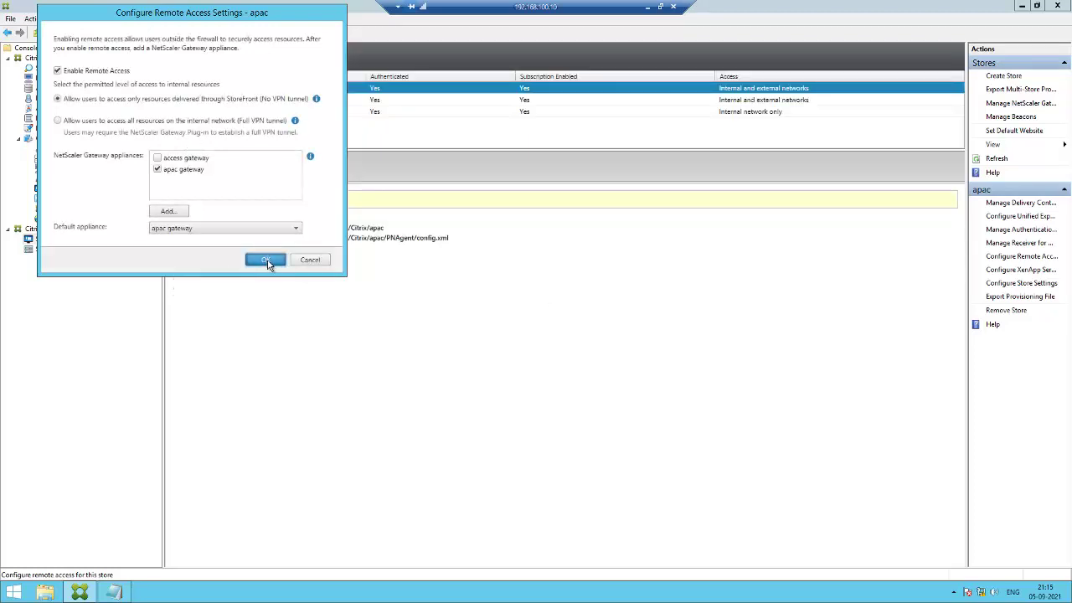
click(268, 260)
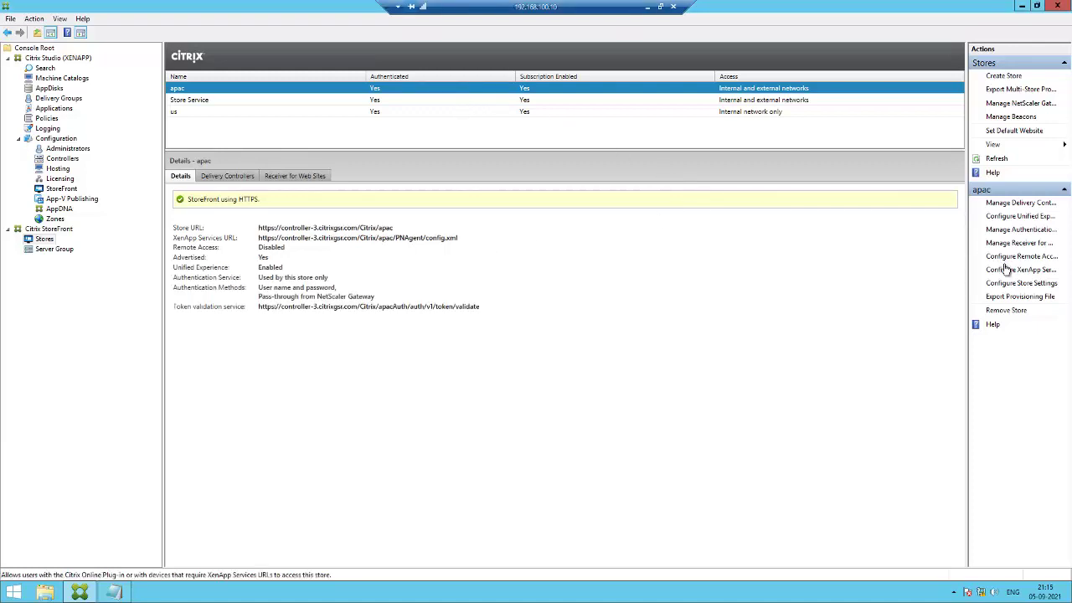
Confirm the apac store's authentication methods, then select the us store
click(1003, 231)
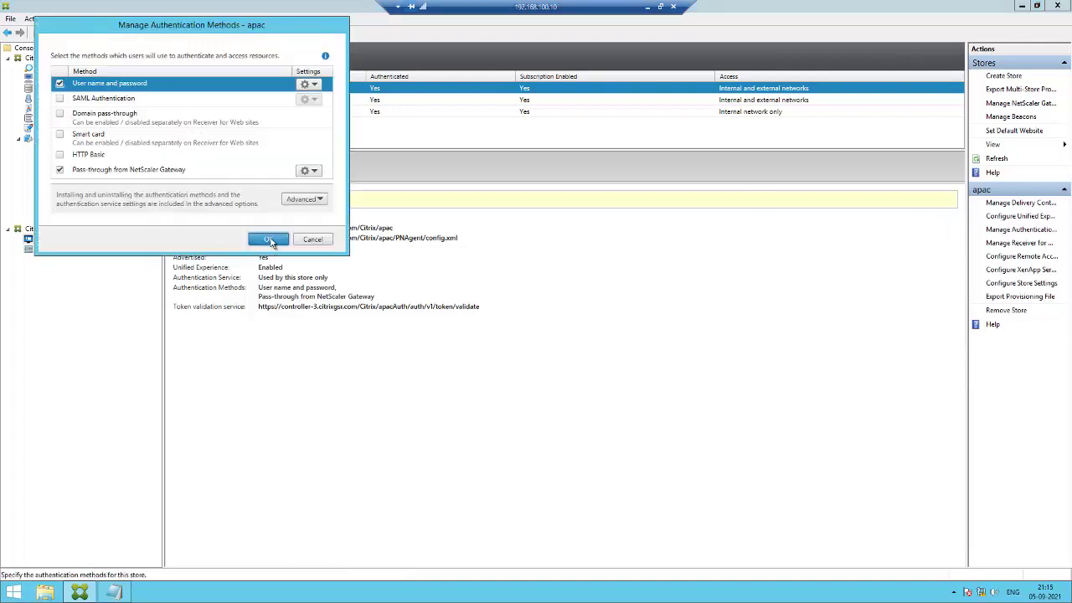
click(268, 238)
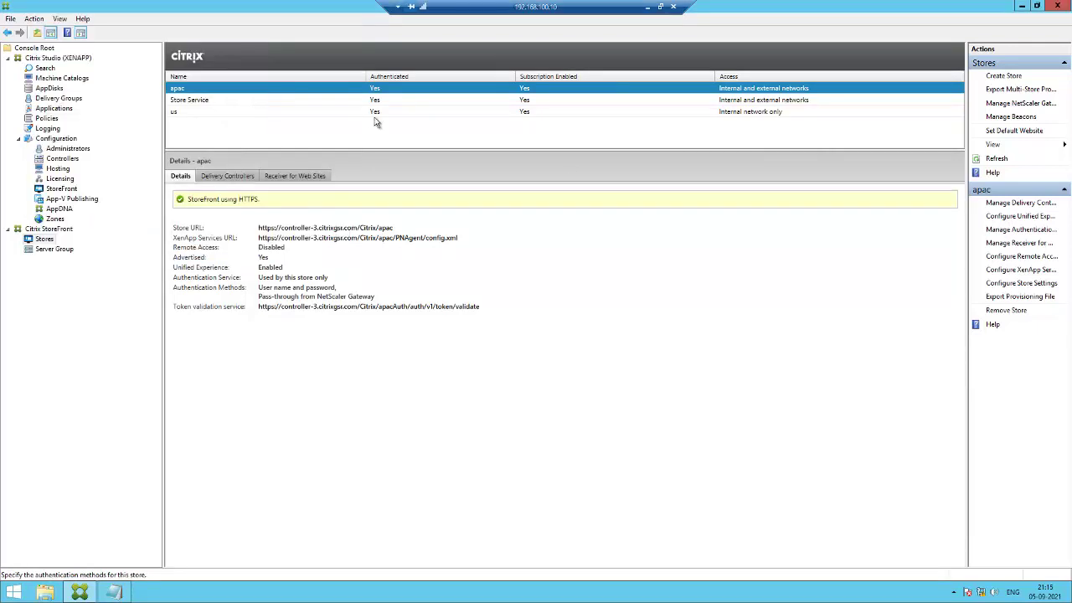
click(378, 113)
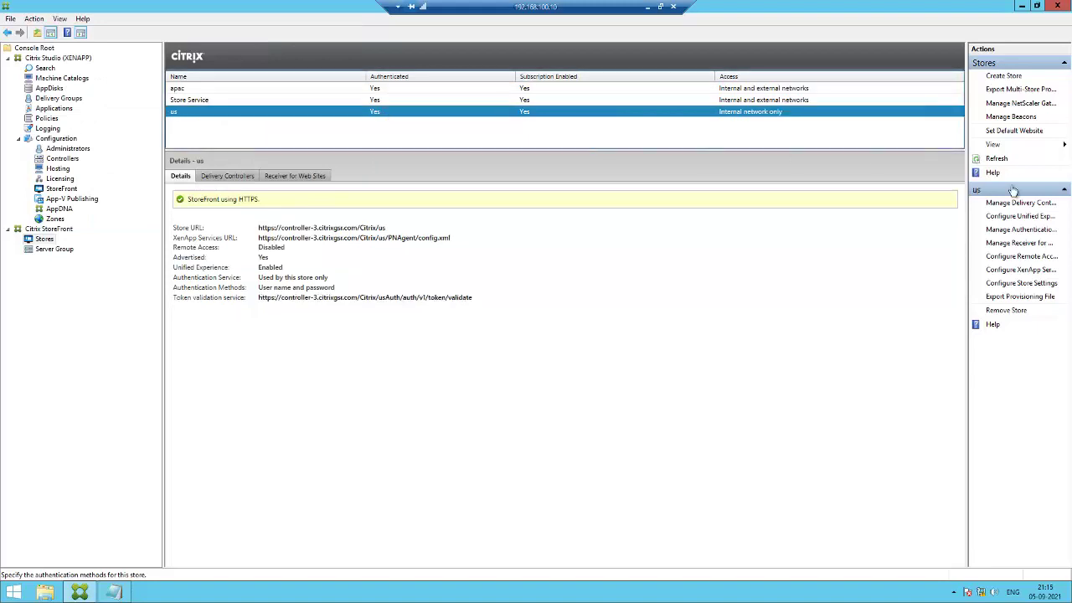
click(1012, 257)
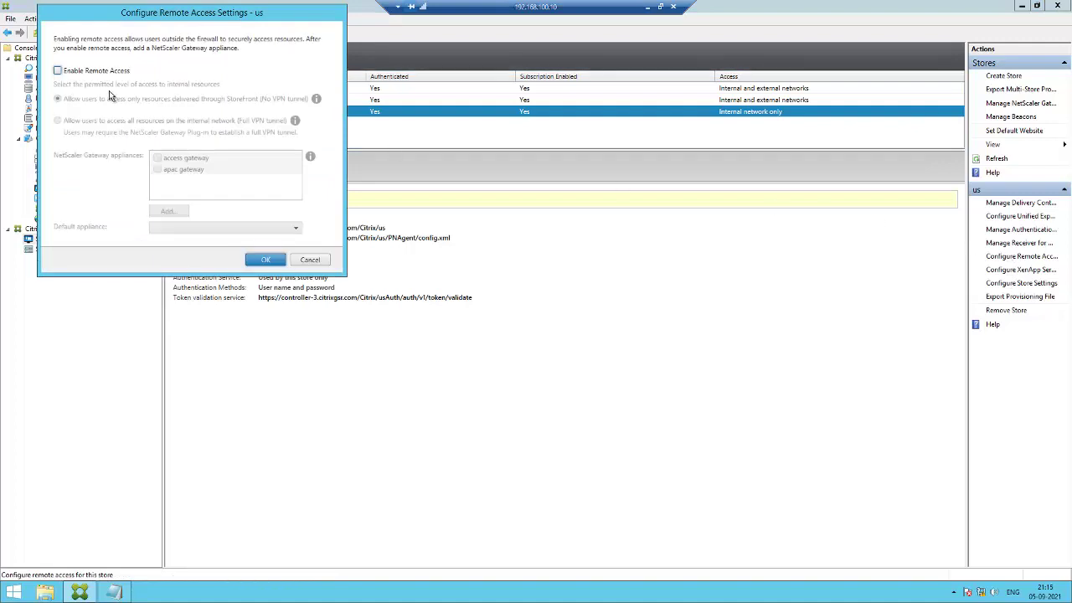
click(58, 71)
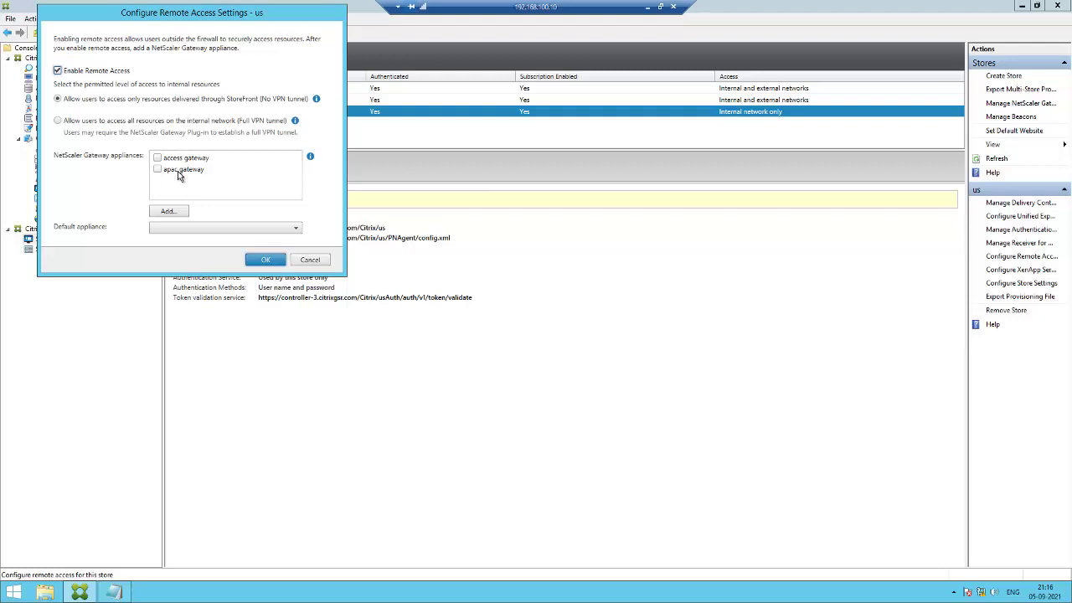
click(169, 211)
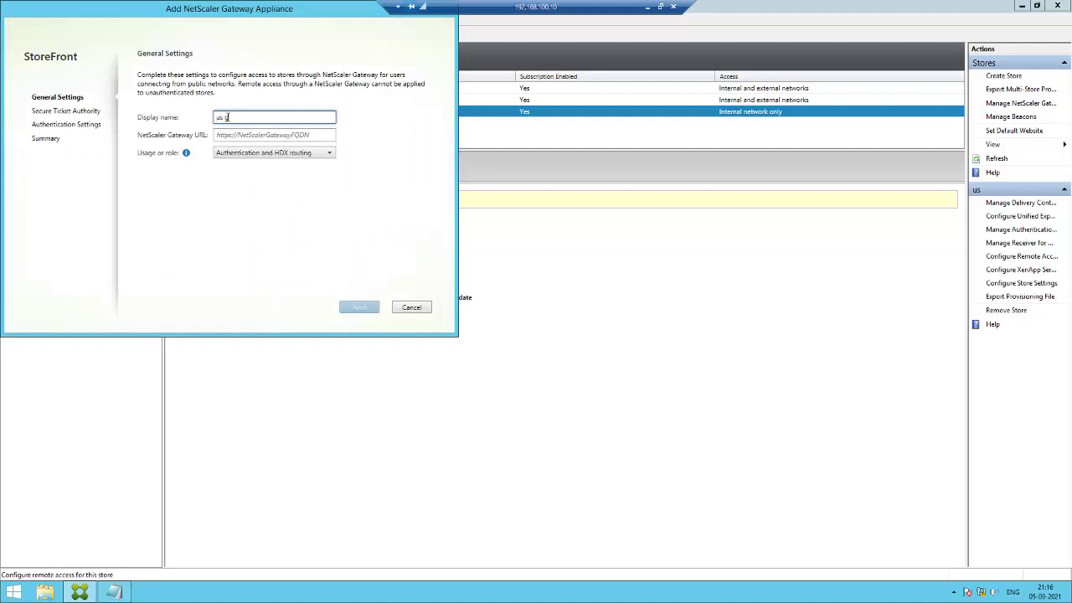
text(us gateway)
click(249, 136)
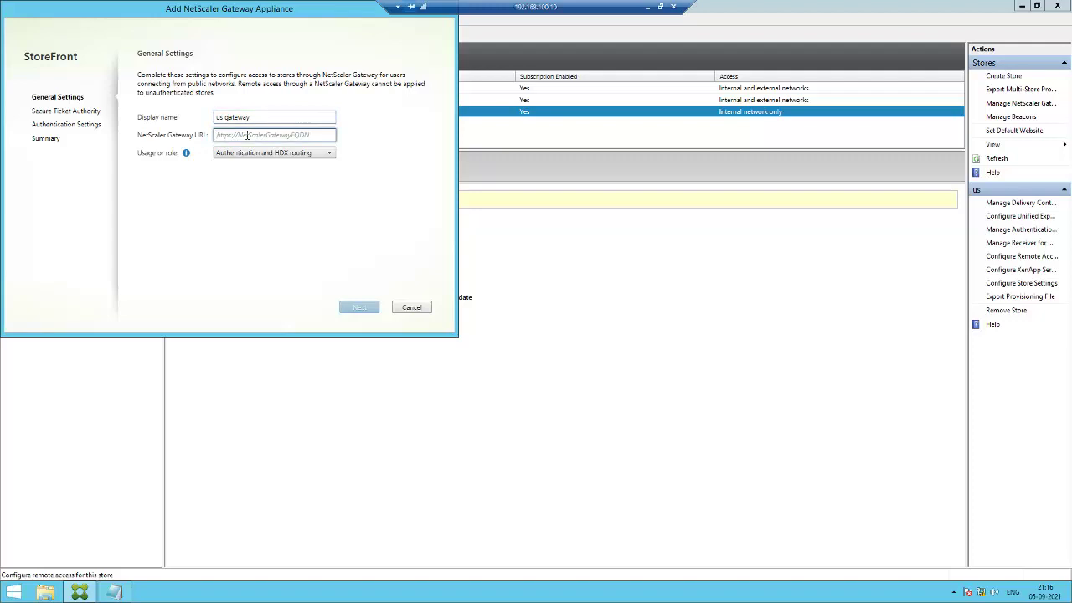
text(https://us.)
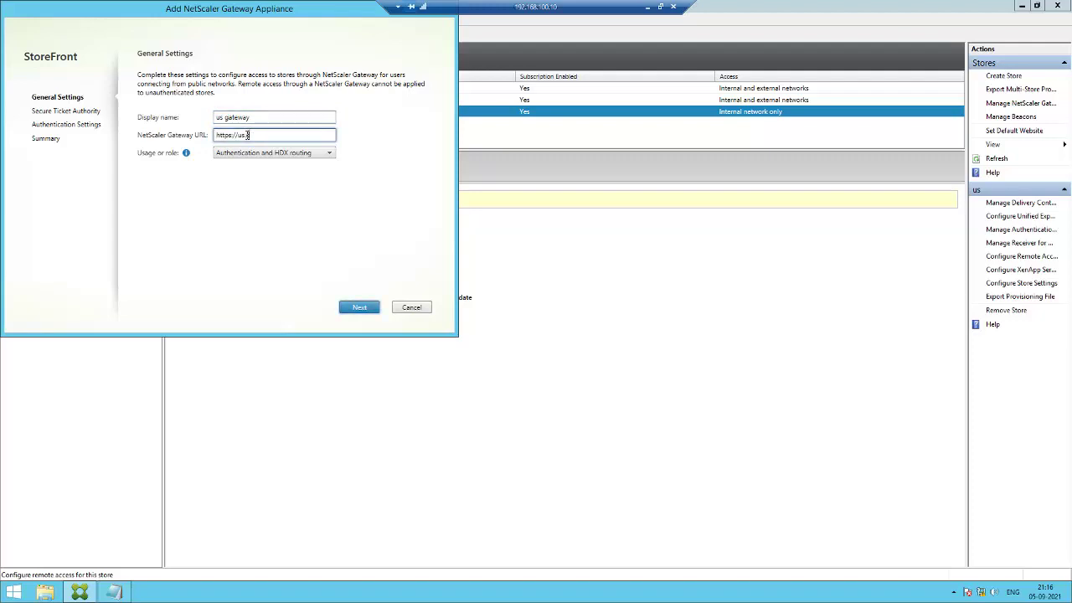
text(citrixgsr.com)
Add the controller-3 STA URL and create the us gateway as the default
click(359, 309)
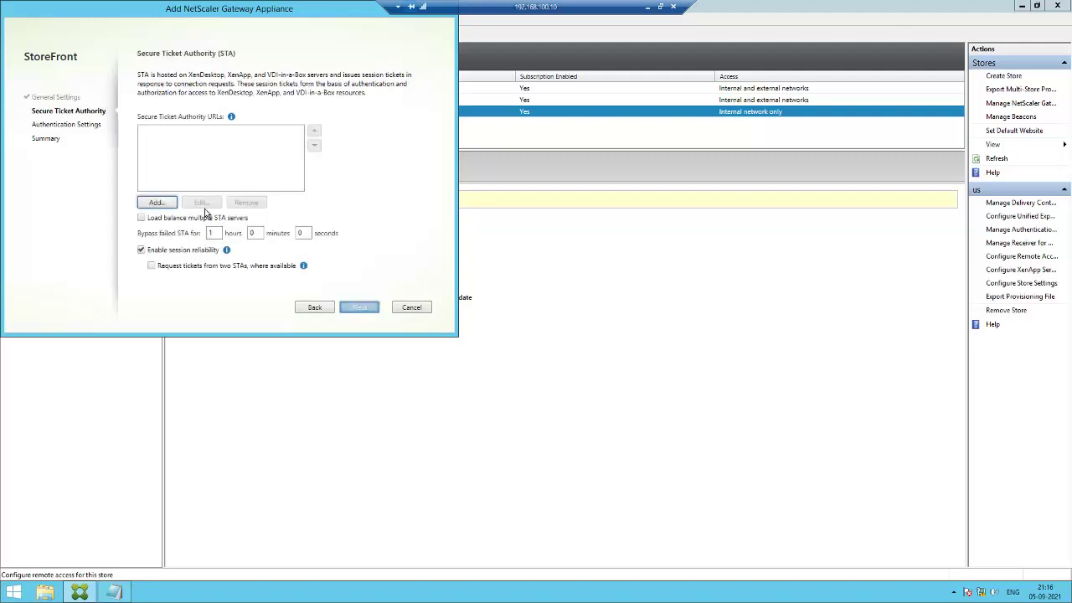
click(155, 203)
text(https://controller-3.citrixgsr.com)
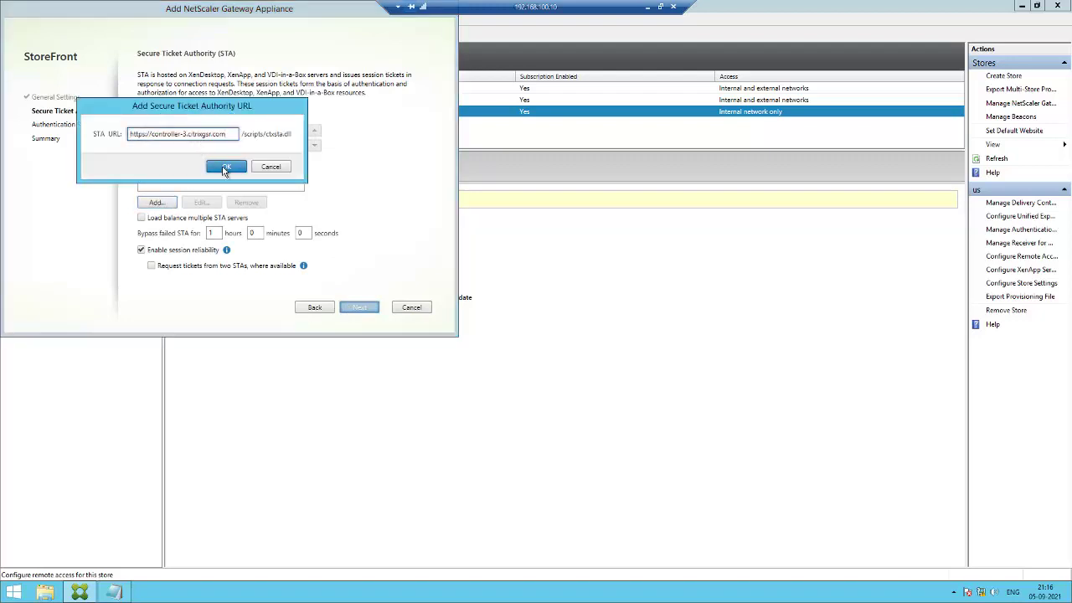
click(224, 166)
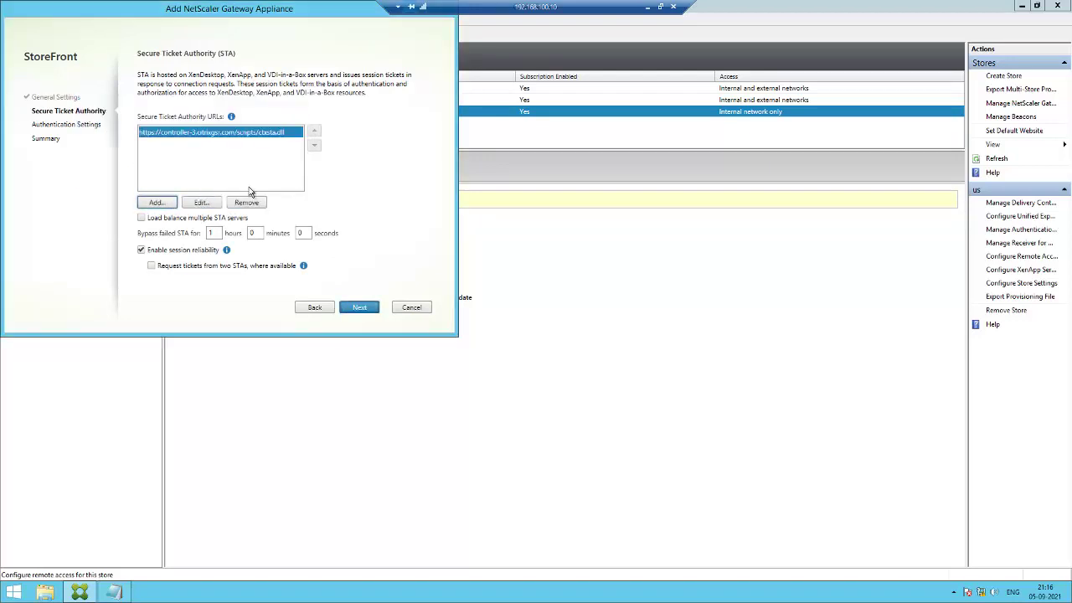
click(358, 307)
click(358, 308)
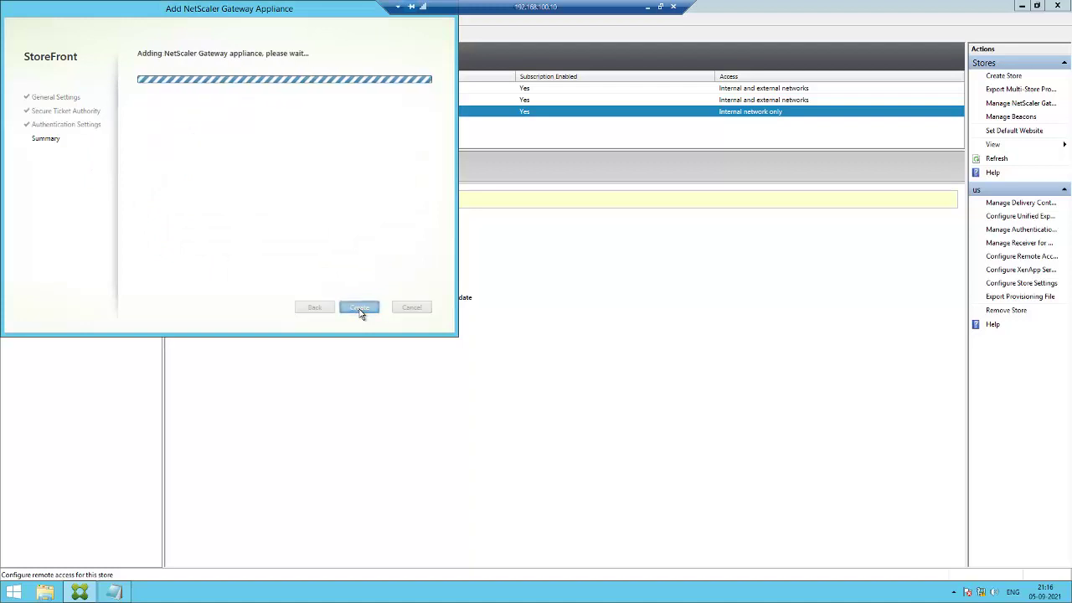
click(359, 309)
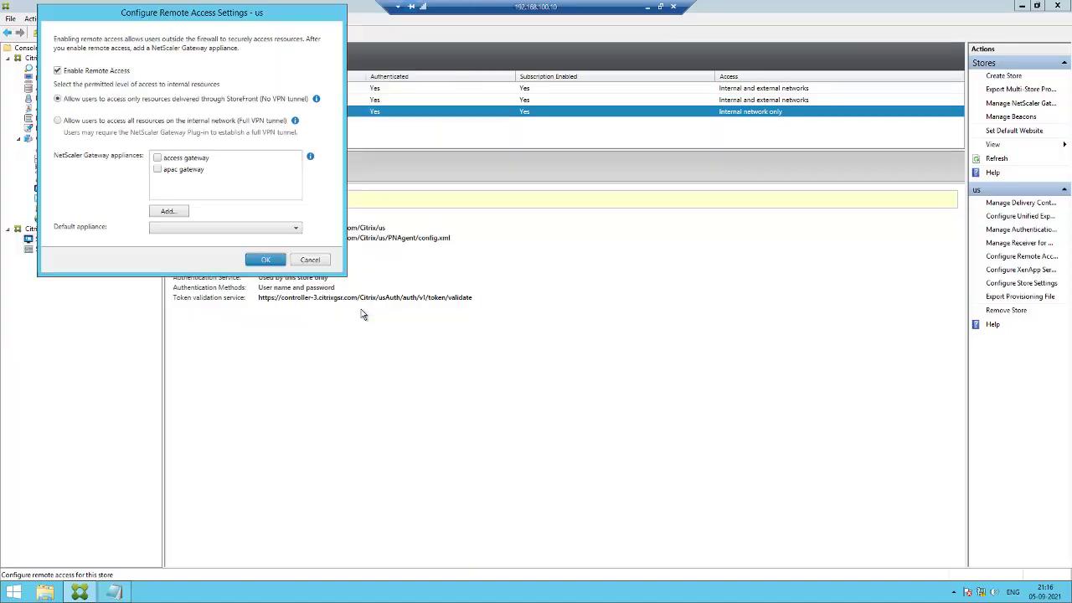
Apply the us store's remote access settings and refresh the store details
click(268, 260)
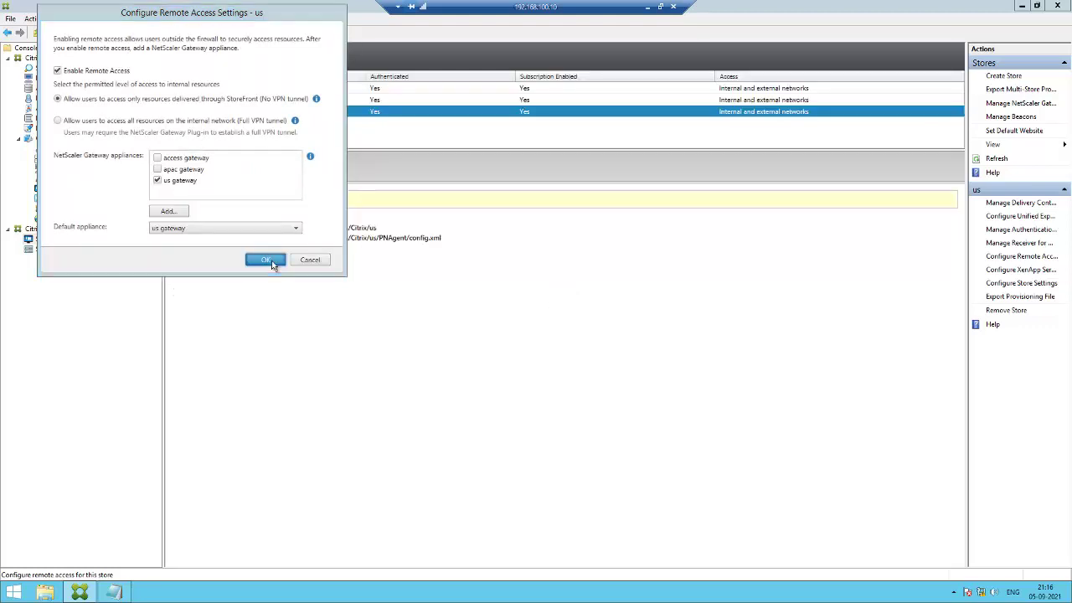
click(268, 259)
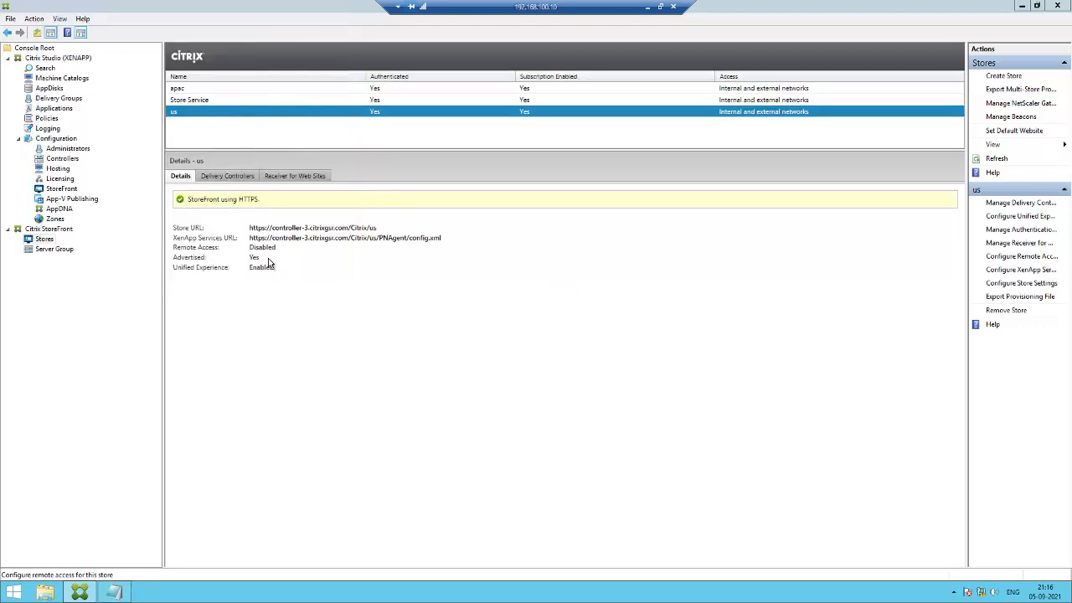
click(996, 159)
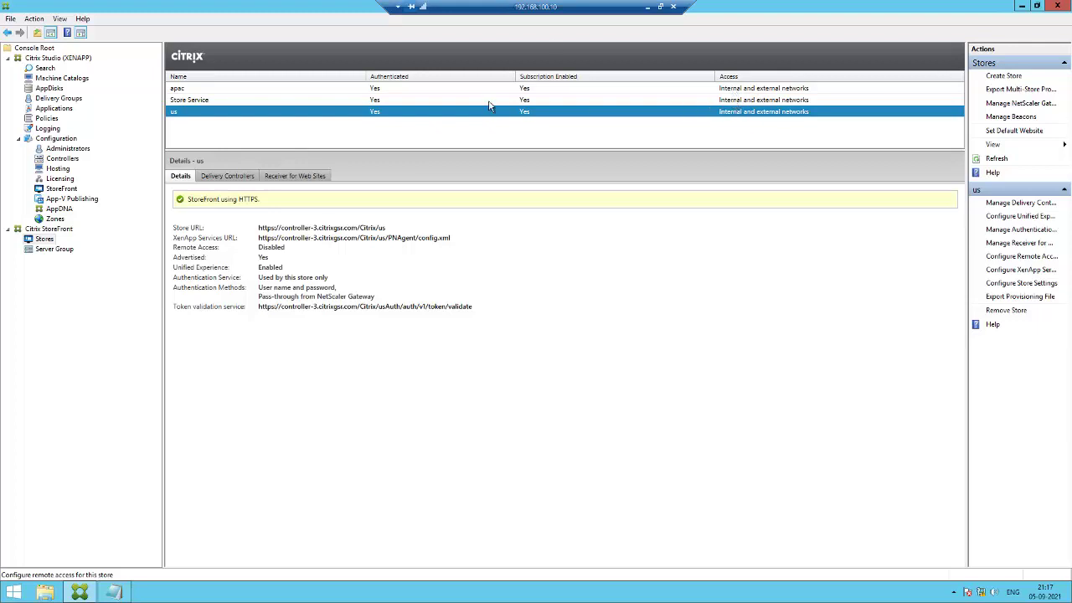
Back in Firefox, open the access.citrixgsr.com gateway site in a new tab
click(647, 6)
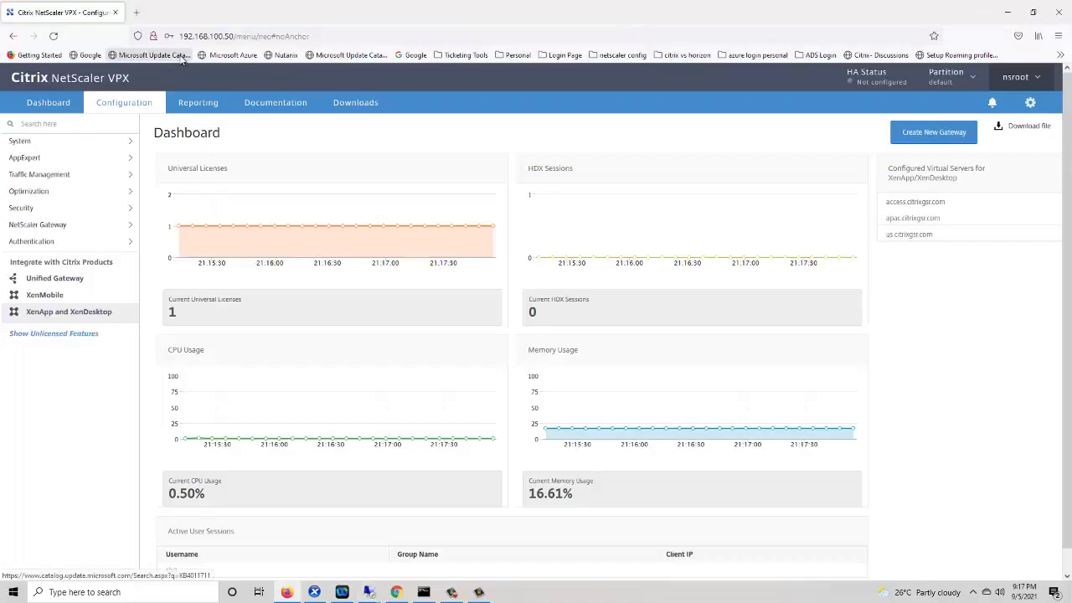
click(137, 12)
click(164, 37)
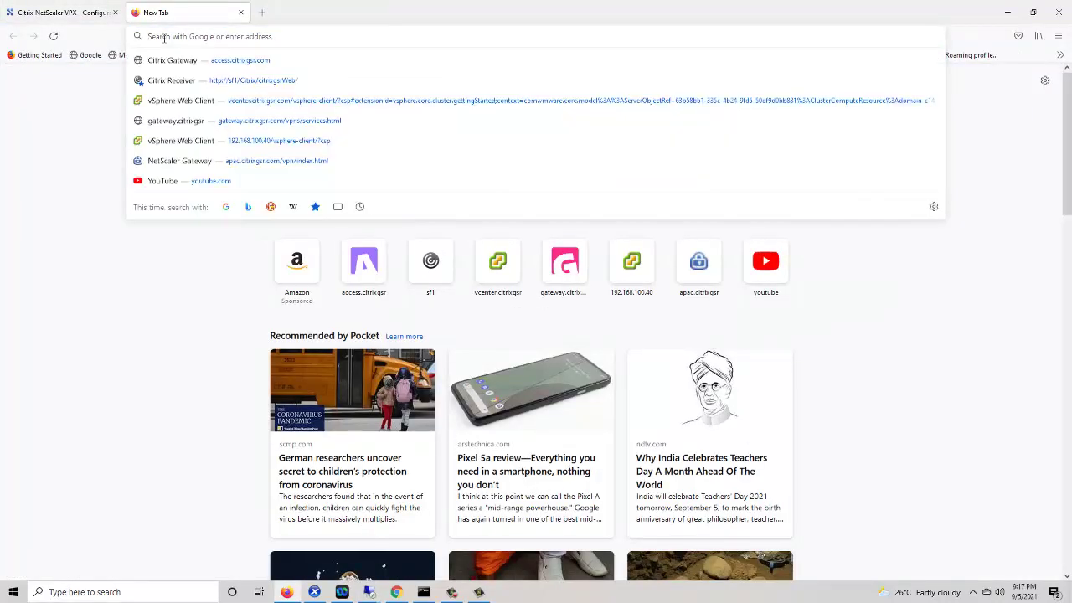
click(215, 62)
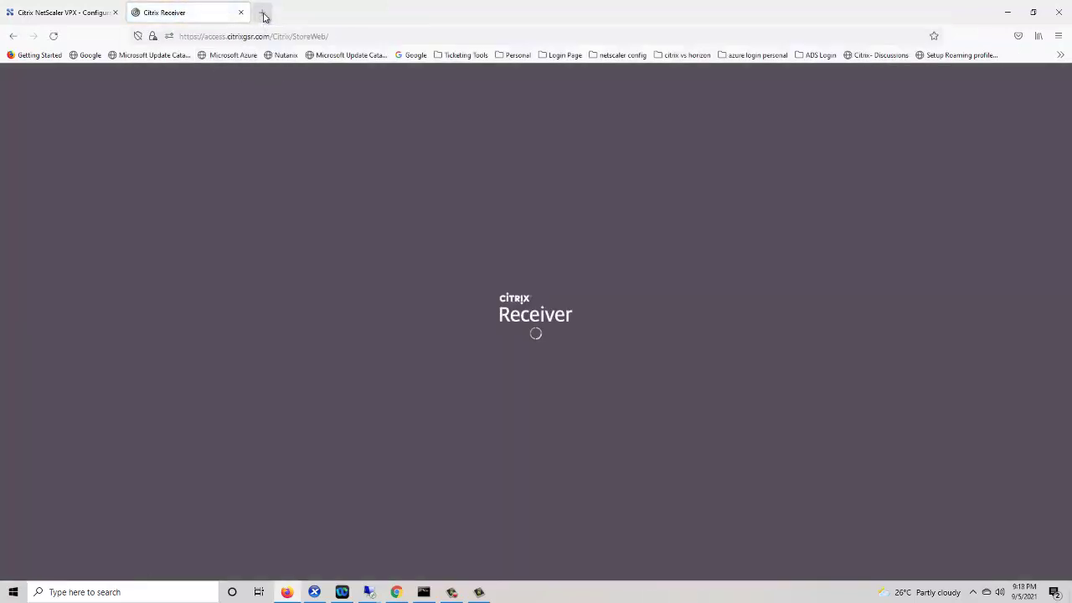
click(261, 12)
click(209, 36)
text(ht)
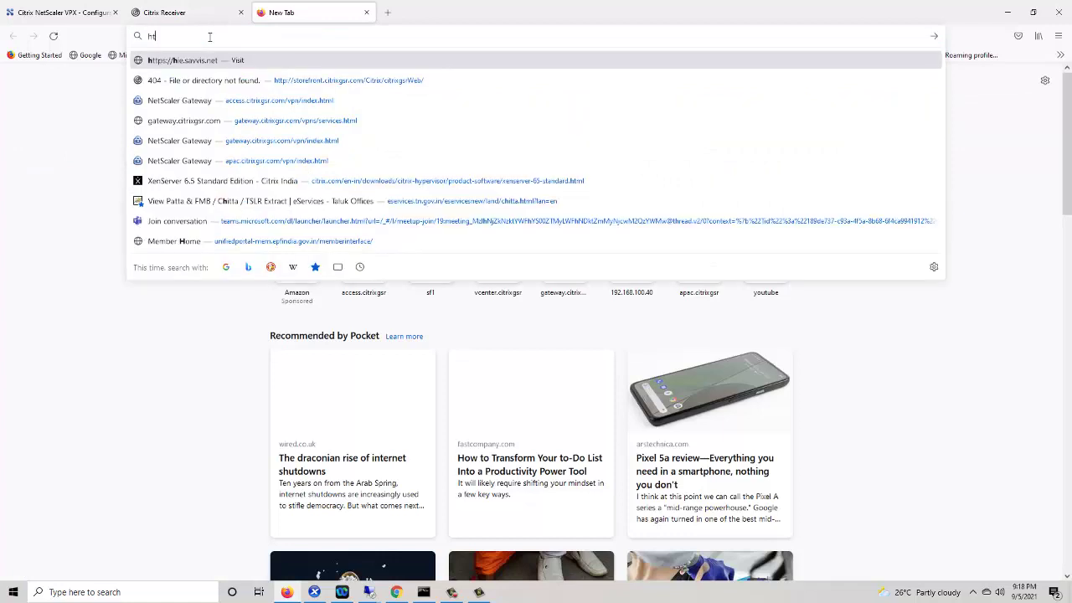
text(tps://apac)
key(Return)
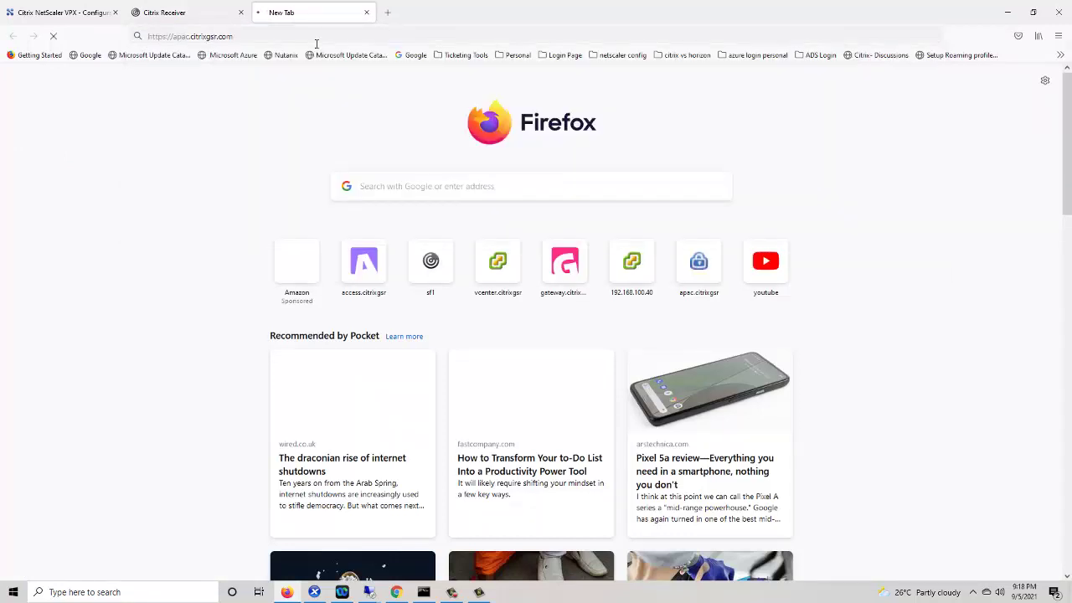
click(703, 426)
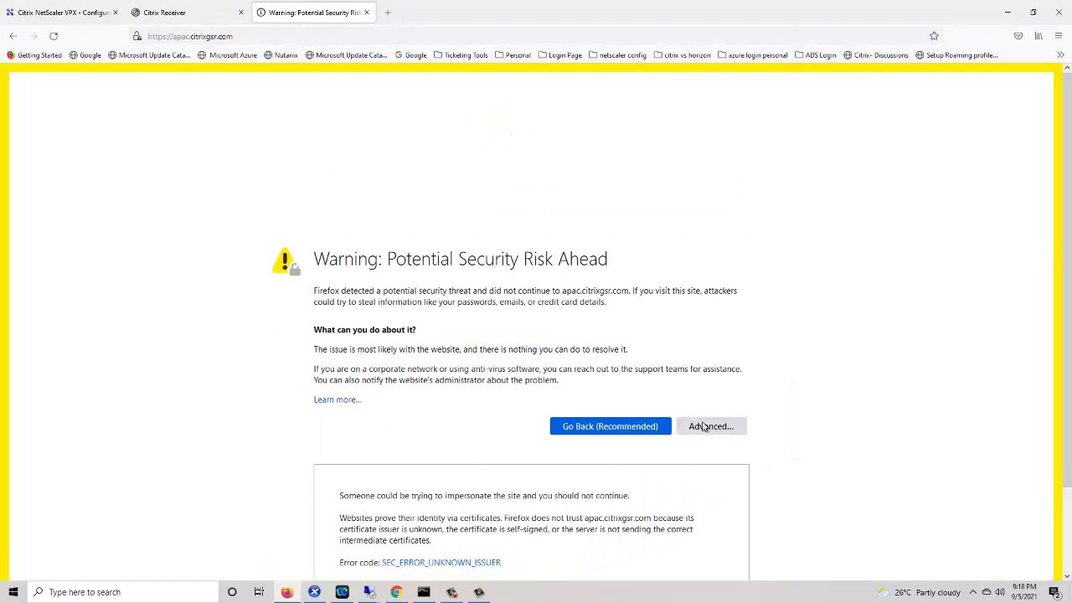
click(652, 532)
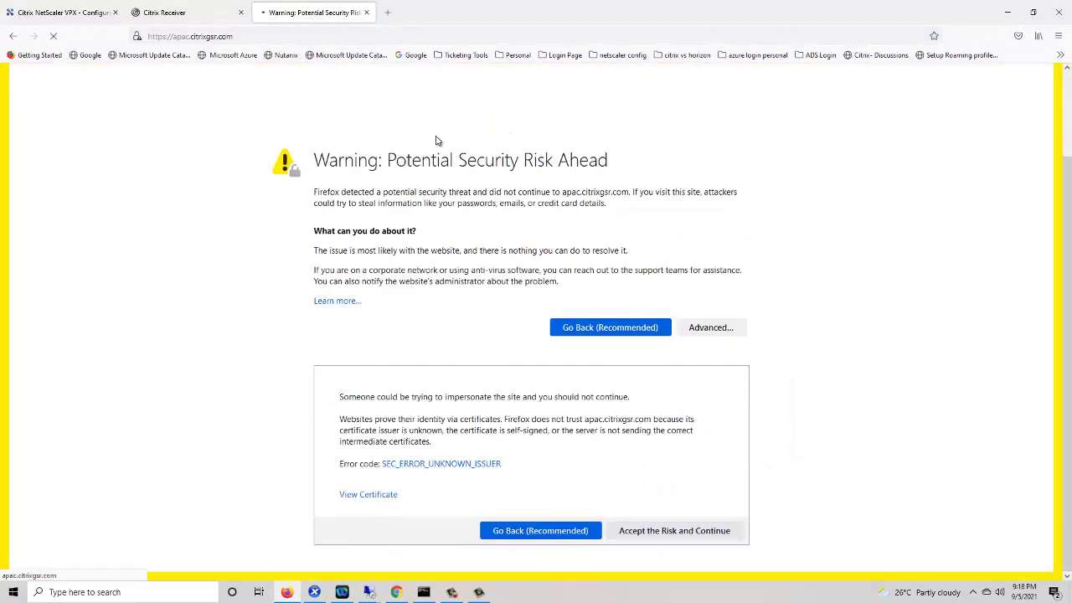
click(387, 13)
click(342, 34)
text(https://us.citrixgs)
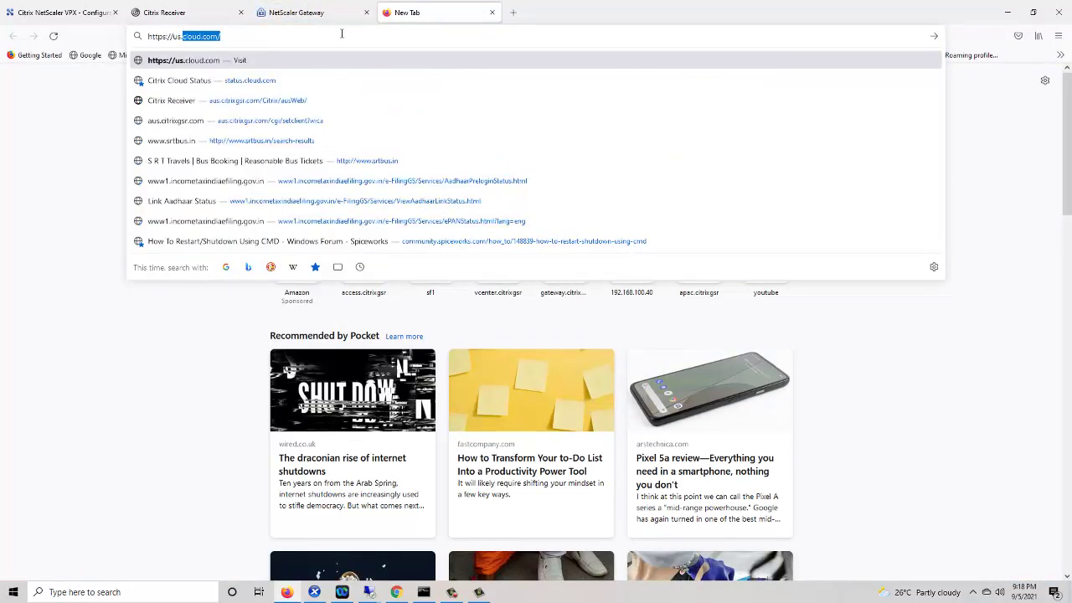
text(r.com)
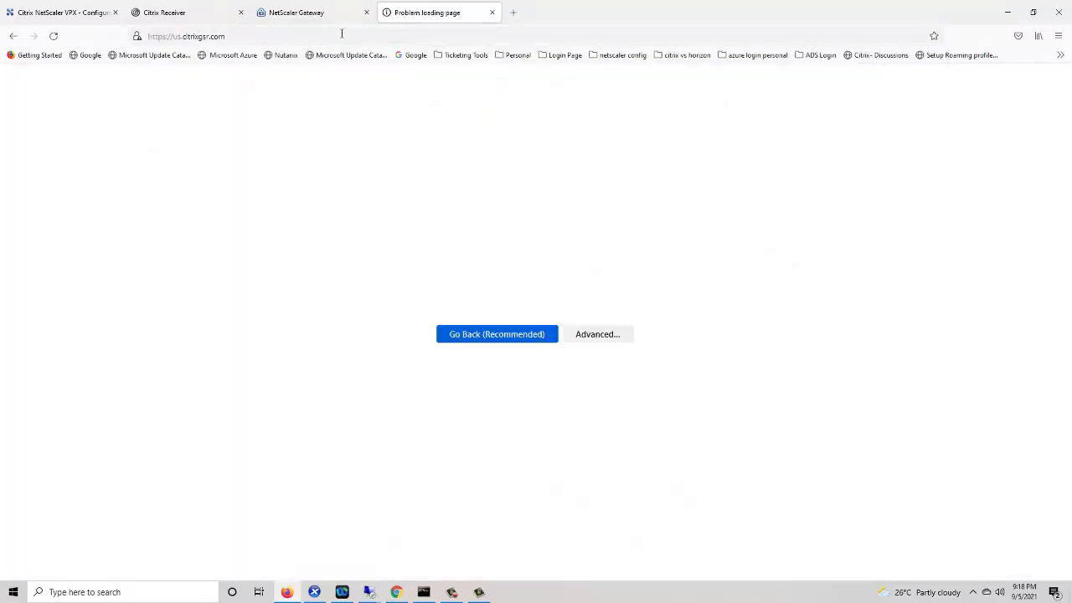
click(716, 426)
scroll(676, 438, down, 2)
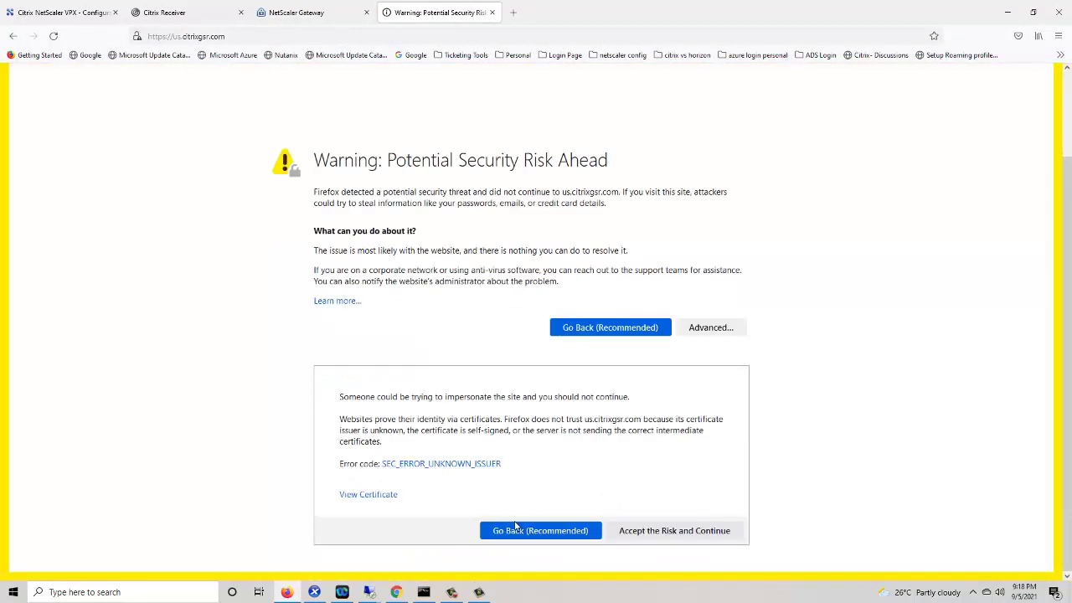
click(661, 531)
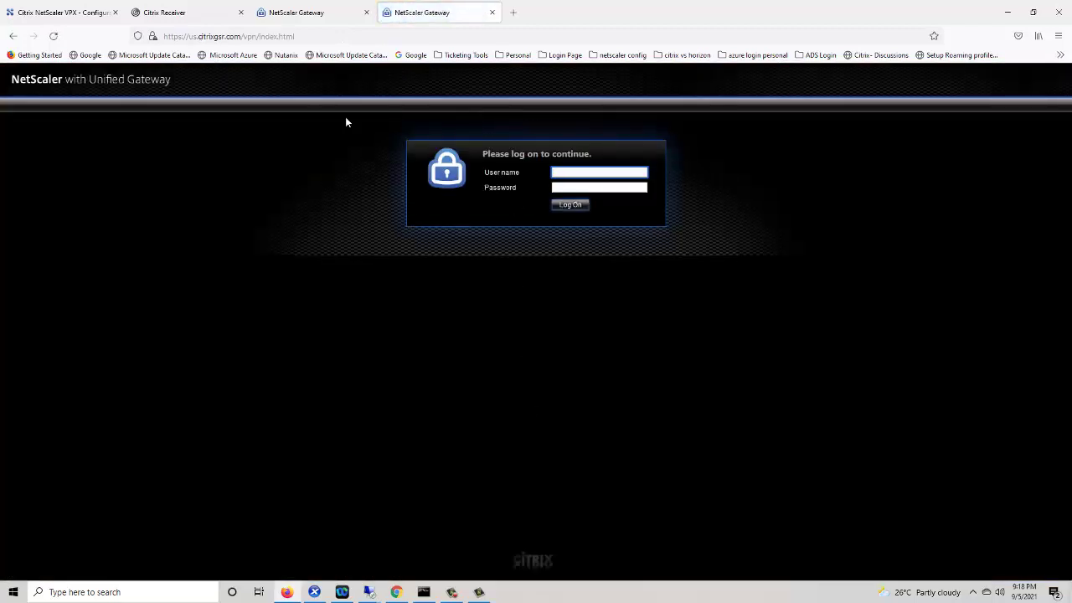
Log on through the apac gateway, decline saving the login, and continue with Receiver already installed
click(212, 20)
click(300, 18)
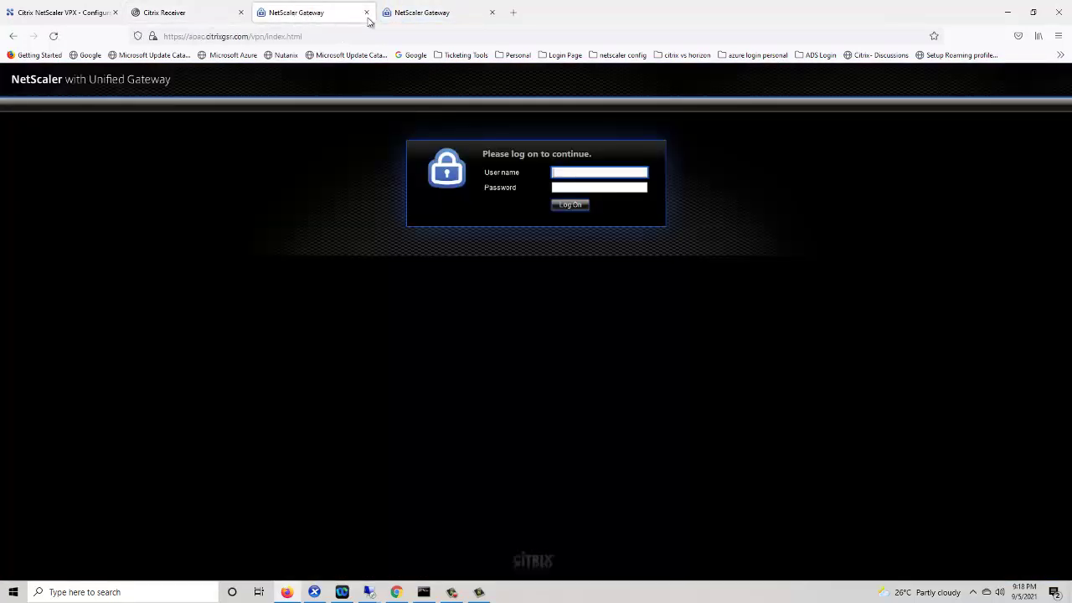
click(423, 15)
click(323, 13)
text(site)
key(Tab)
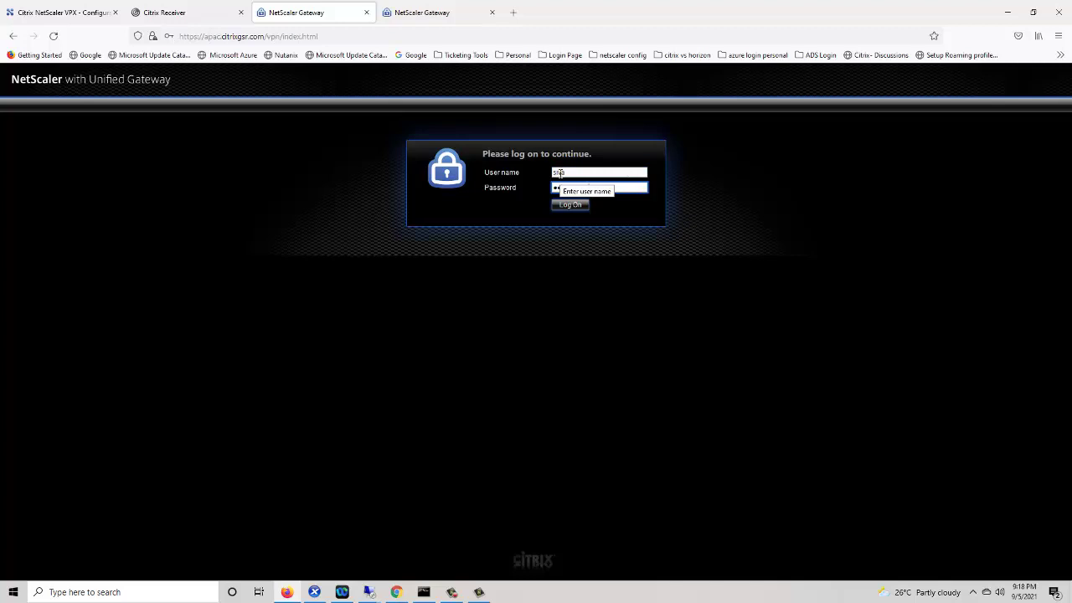
key(Return)
click(331, 177)
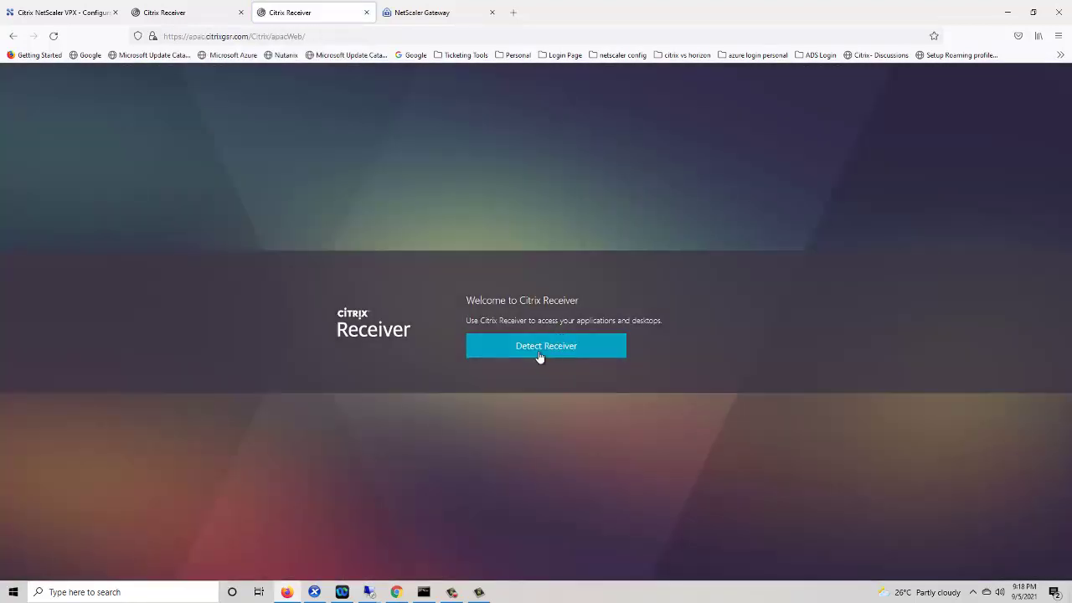
click(538, 352)
click(621, 144)
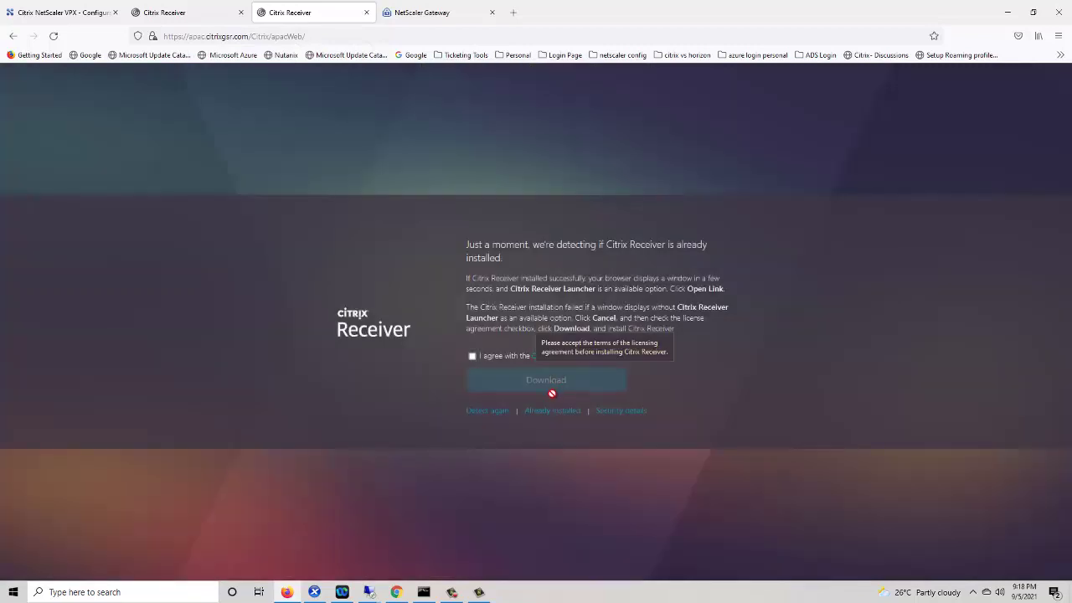
click(550, 409)
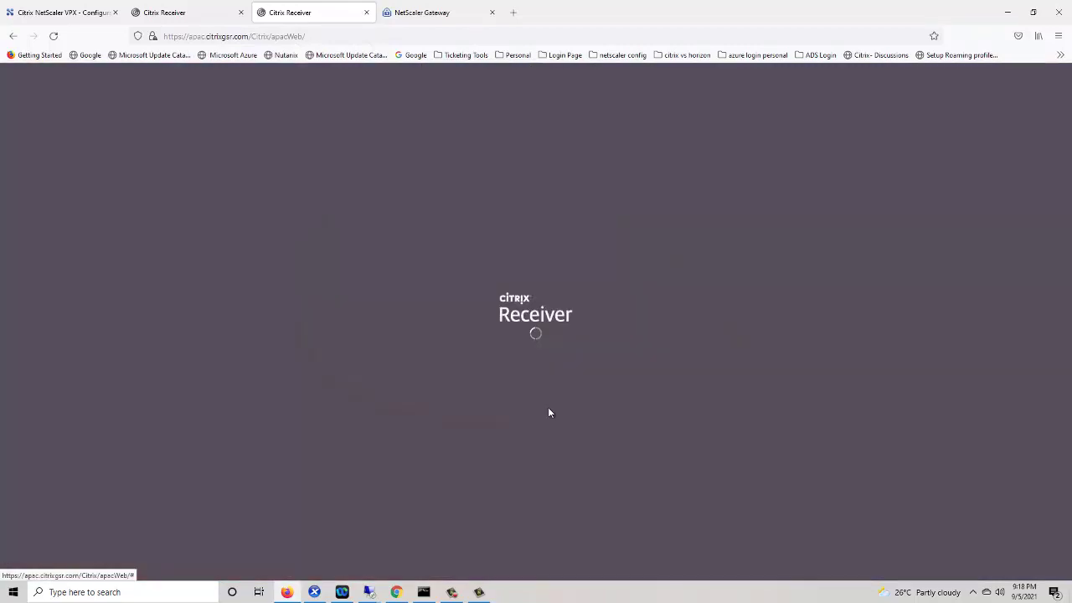
Log on through the us gateway with the account password
click(429, 15)
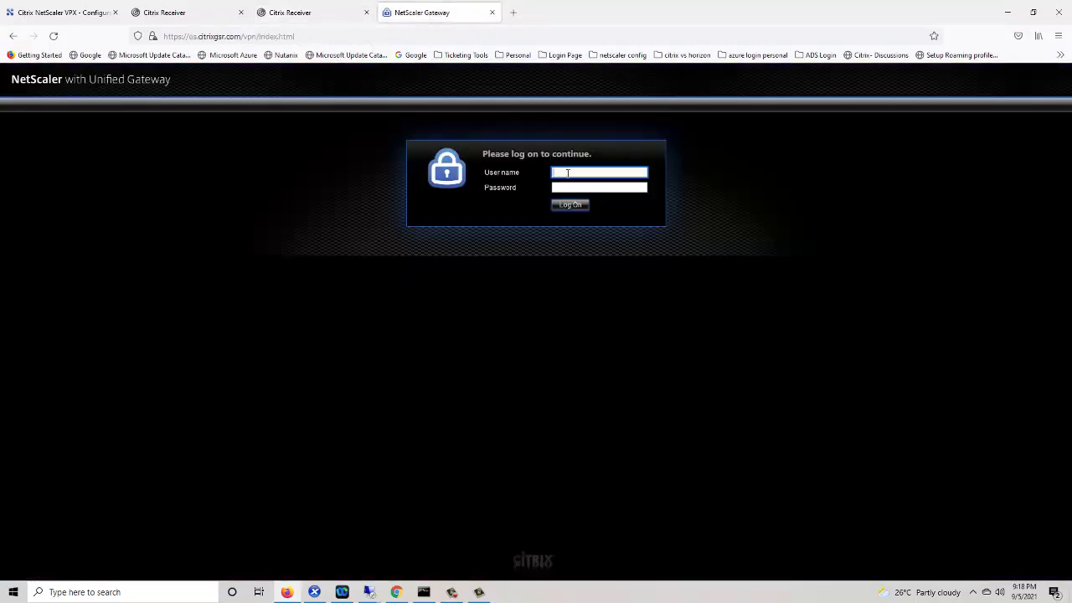
key(Tab)
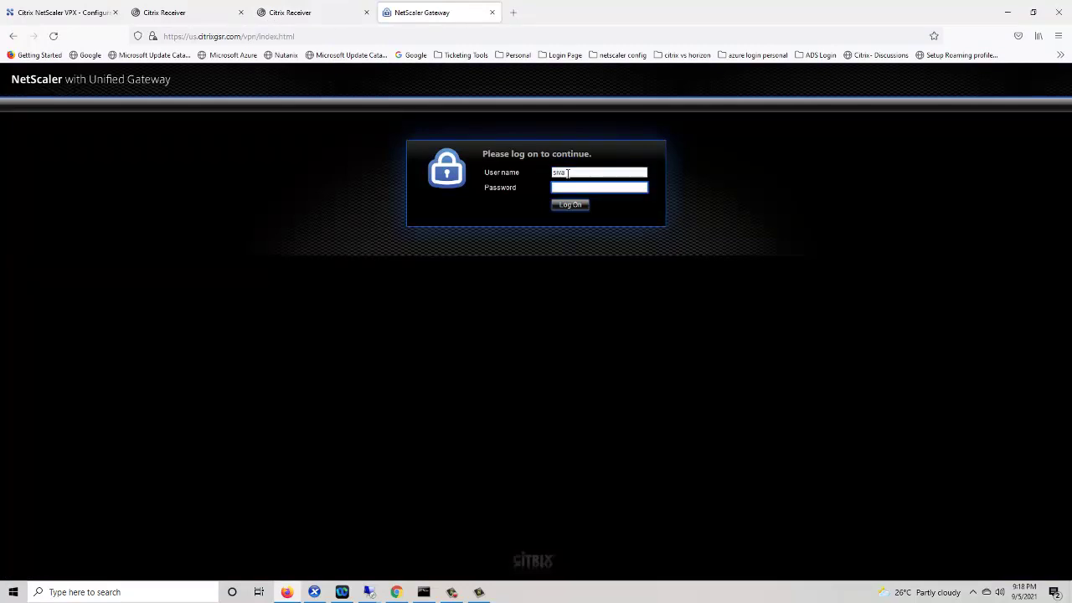
text(*)
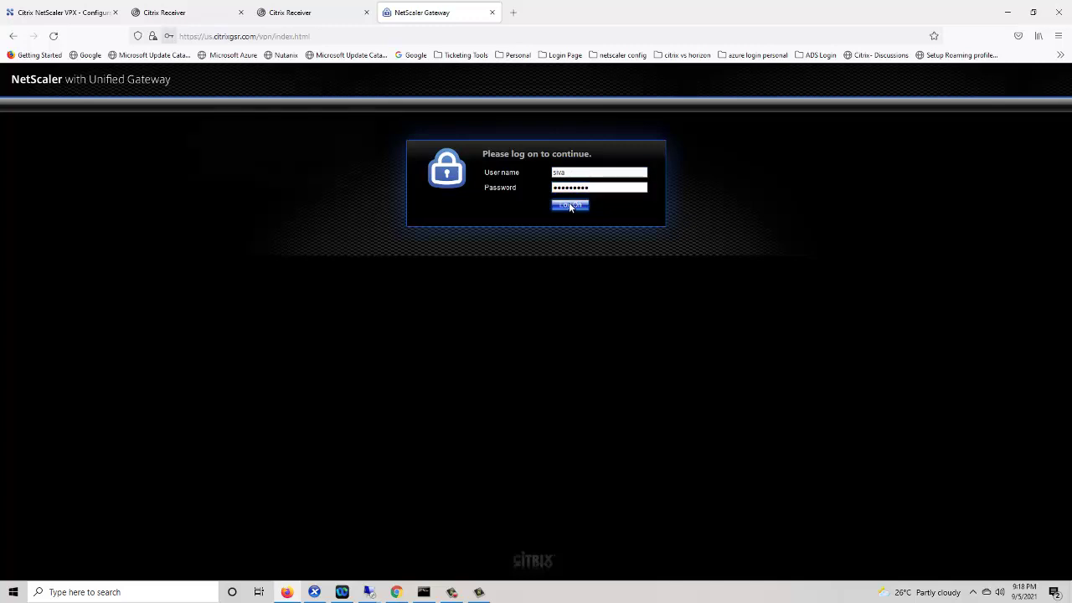
click(570, 204)
Decline saving the us login and continue as if Receiver is already installed
click(328, 173)
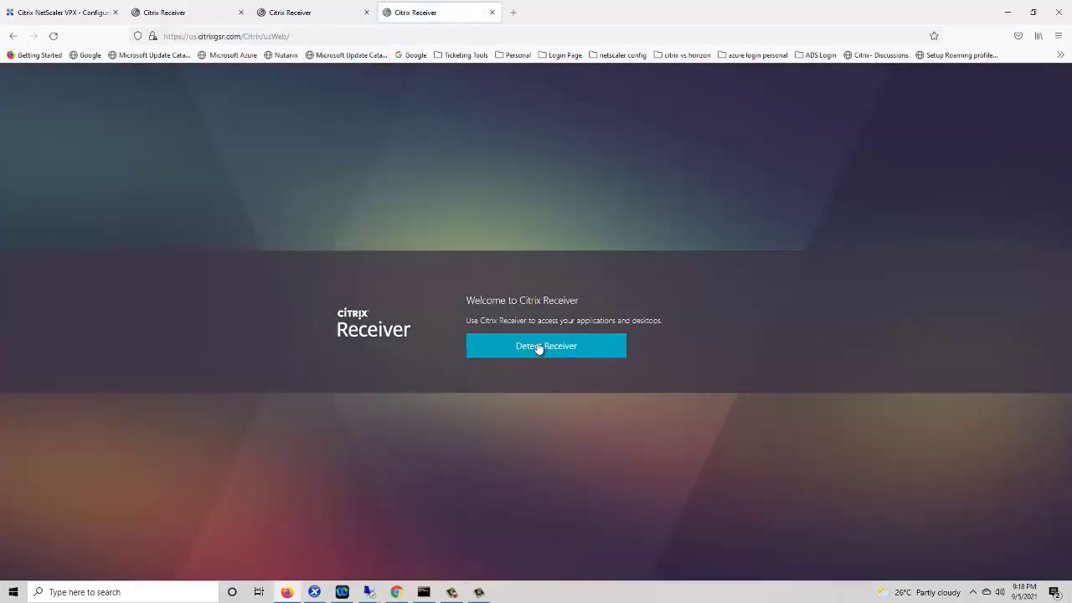
click(537, 348)
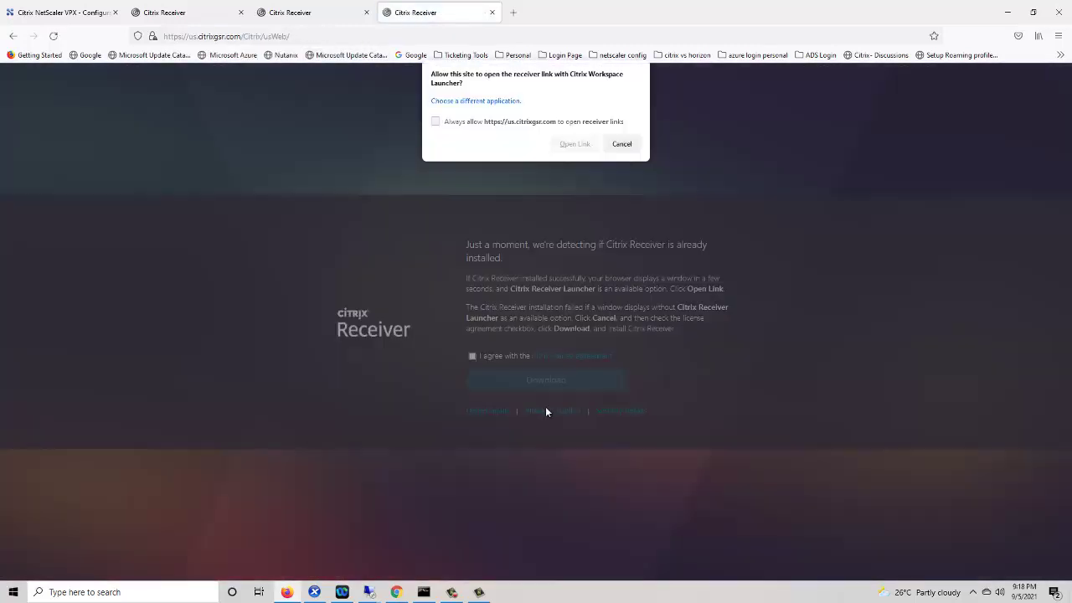
click(621, 144)
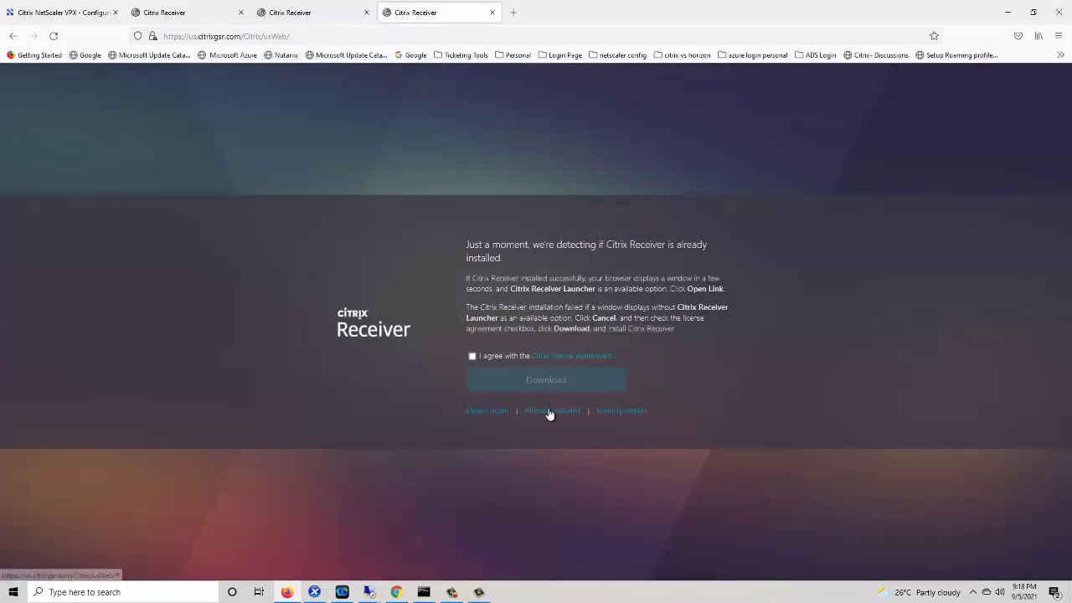
click(549, 409)
List All Apps in the apac, access and us stores to compare the Office 2010 apps
click(309, 15)
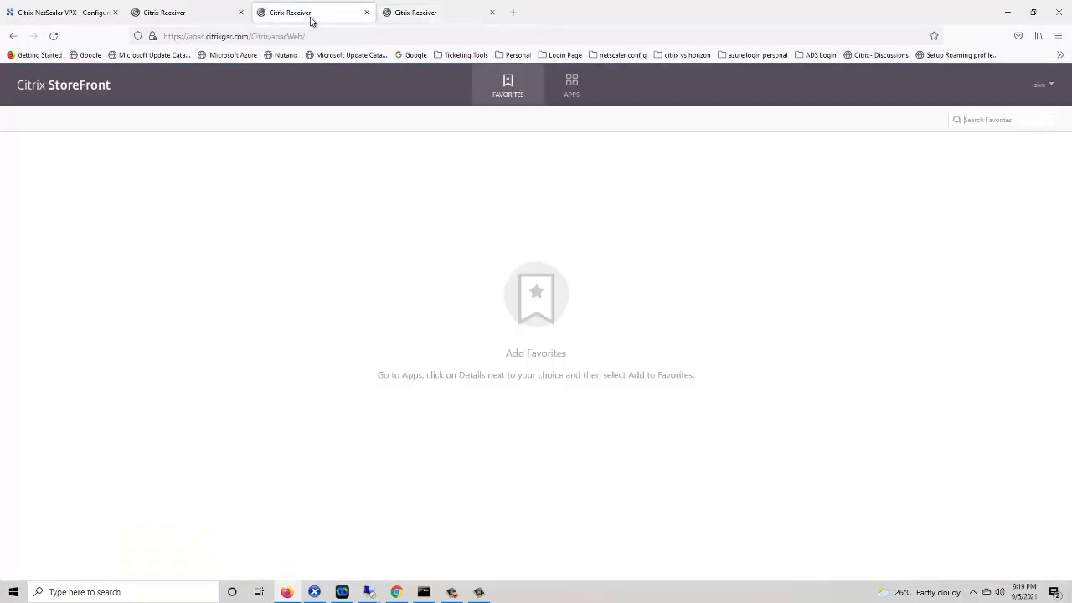
click(569, 92)
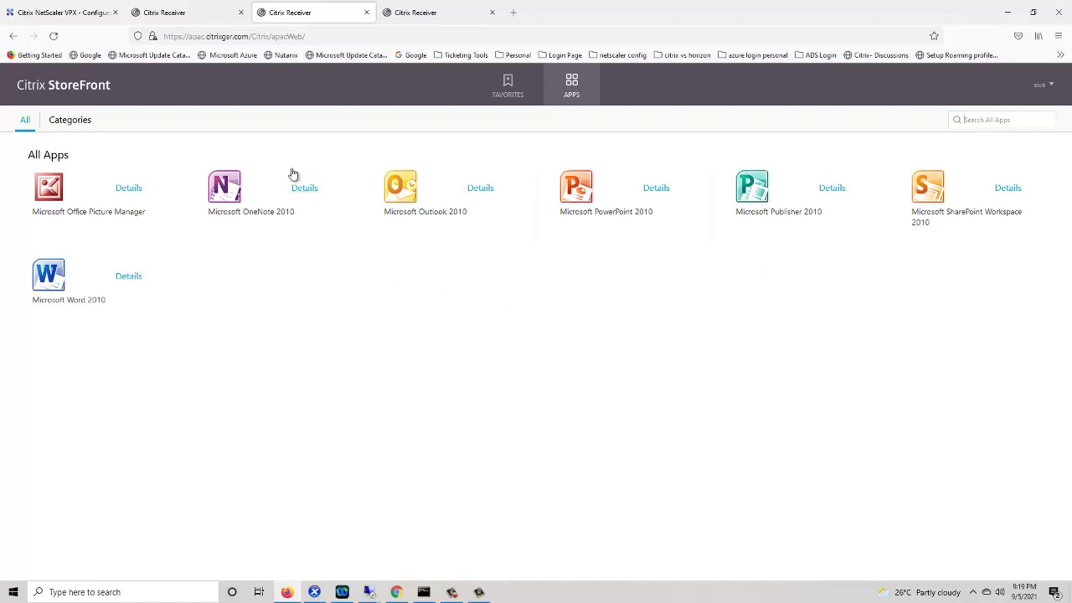
click(194, 13)
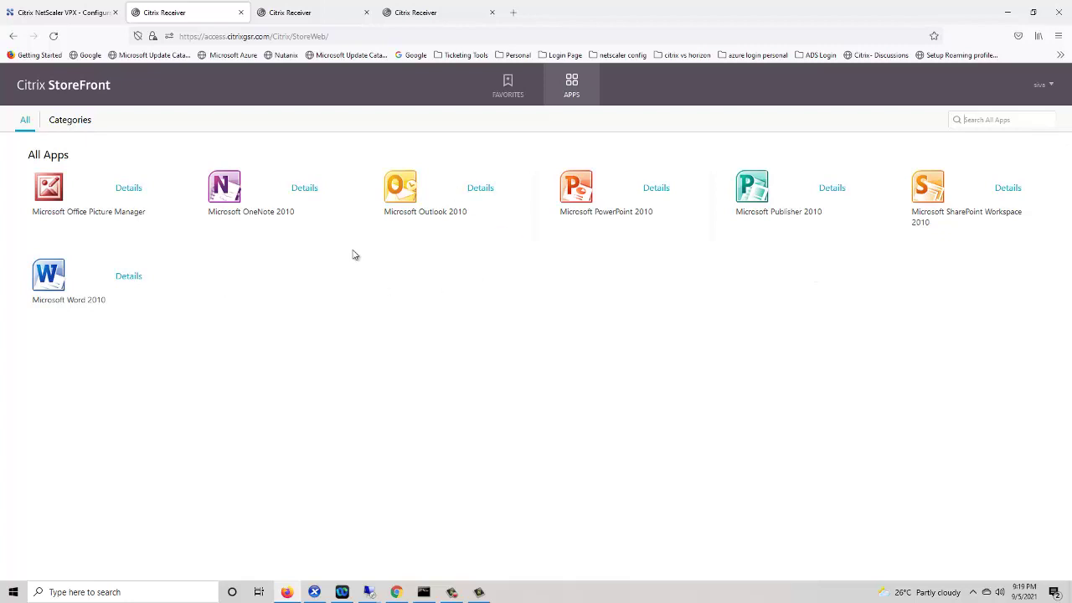
click(423, 13)
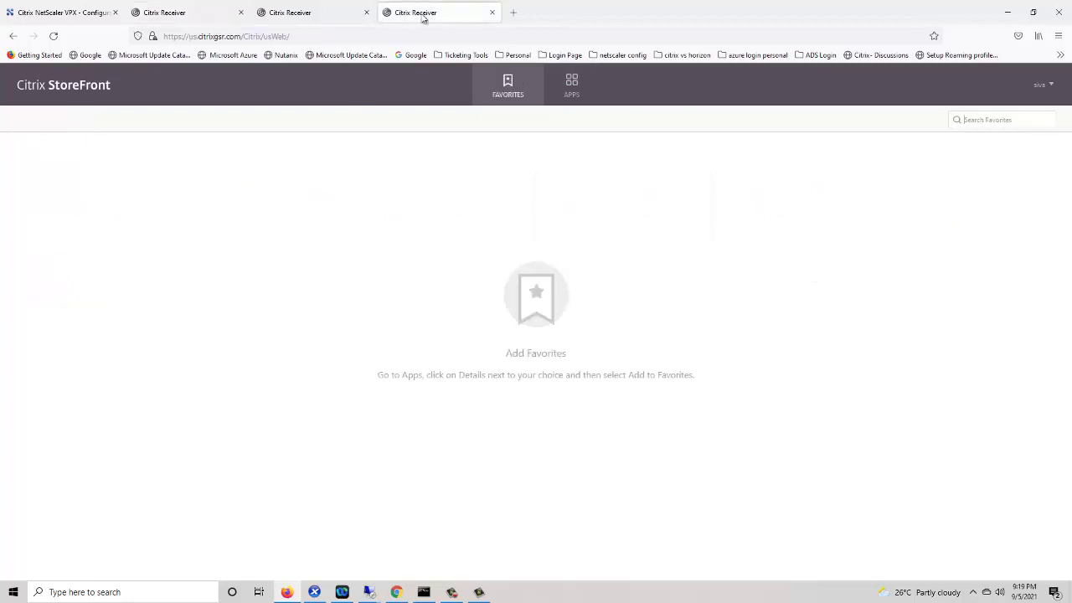
click(573, 87)
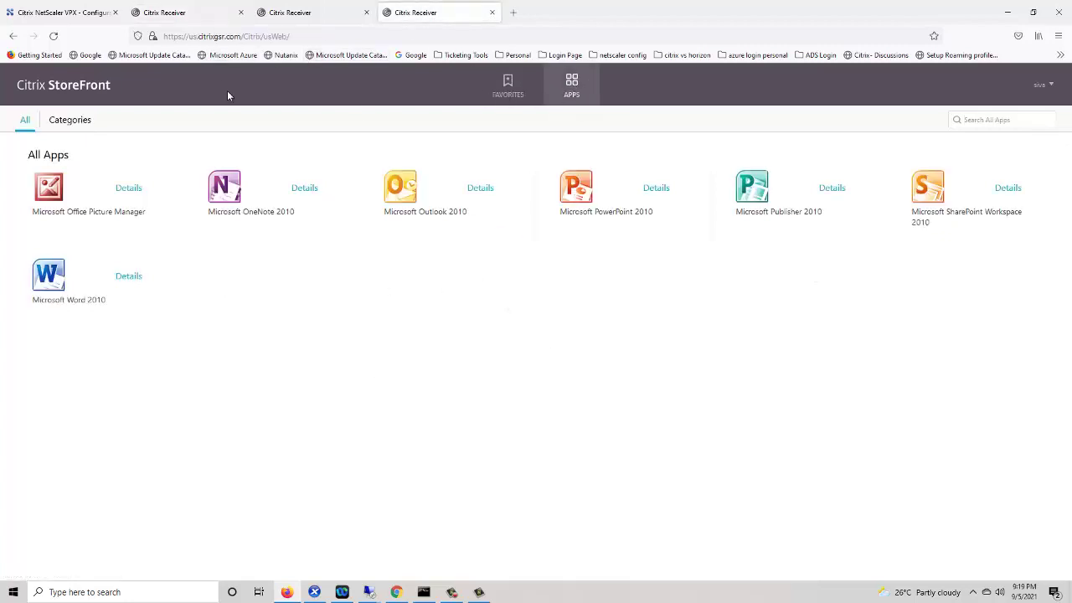